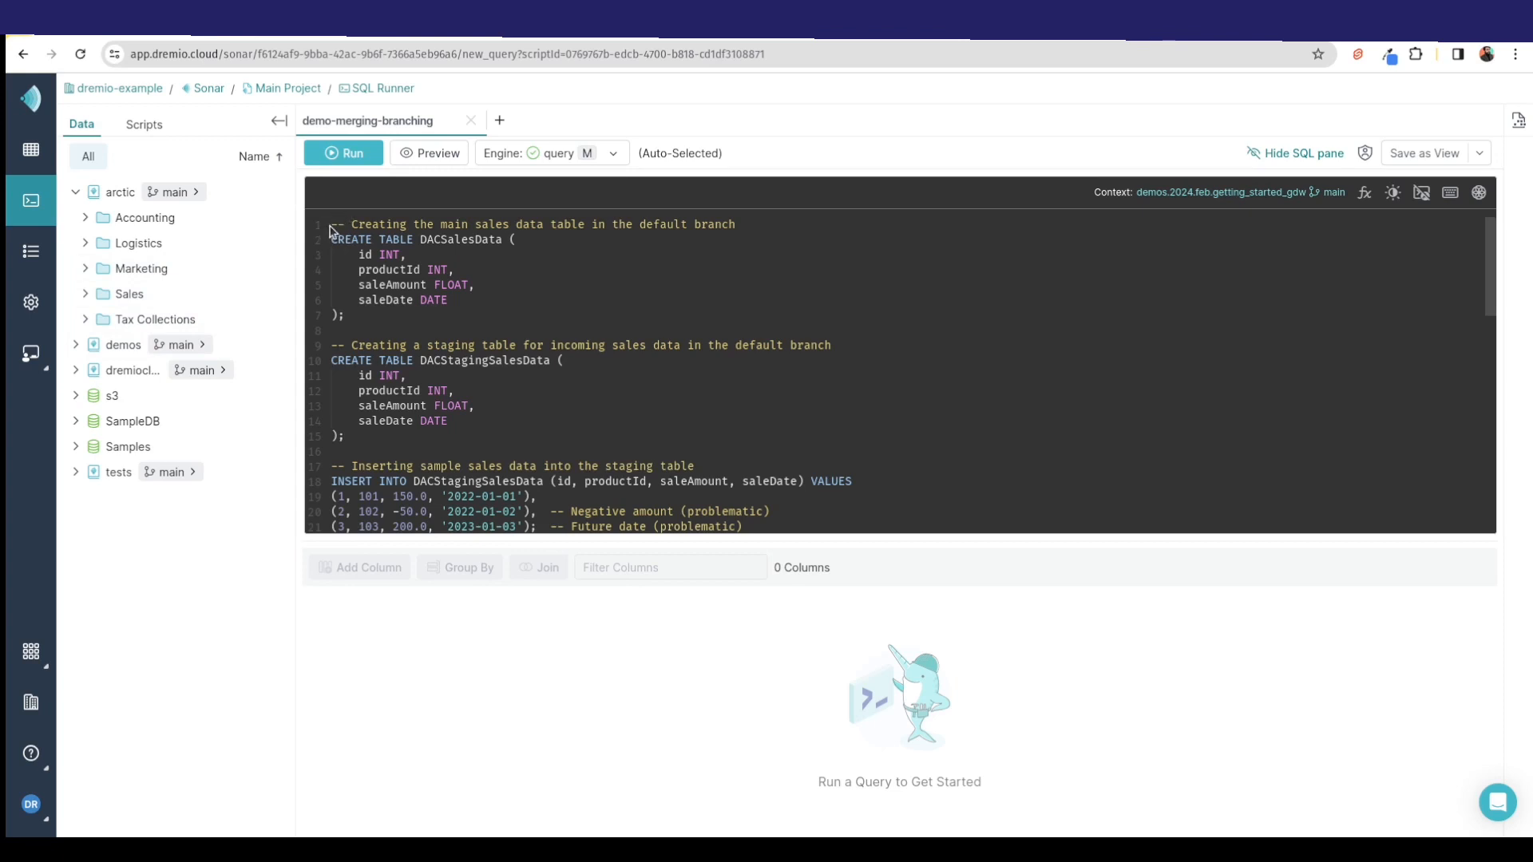
Select the DACSalesData table name in the first CREATE TABLE statement and expand the demos catalog to the folders inside 2024 > feb
{"action": "double_click", "coordinate": [427, 241]}
{"action": "left_click_drag", "start_coordinate": [420, 241], "coordinate": [501, 257]}
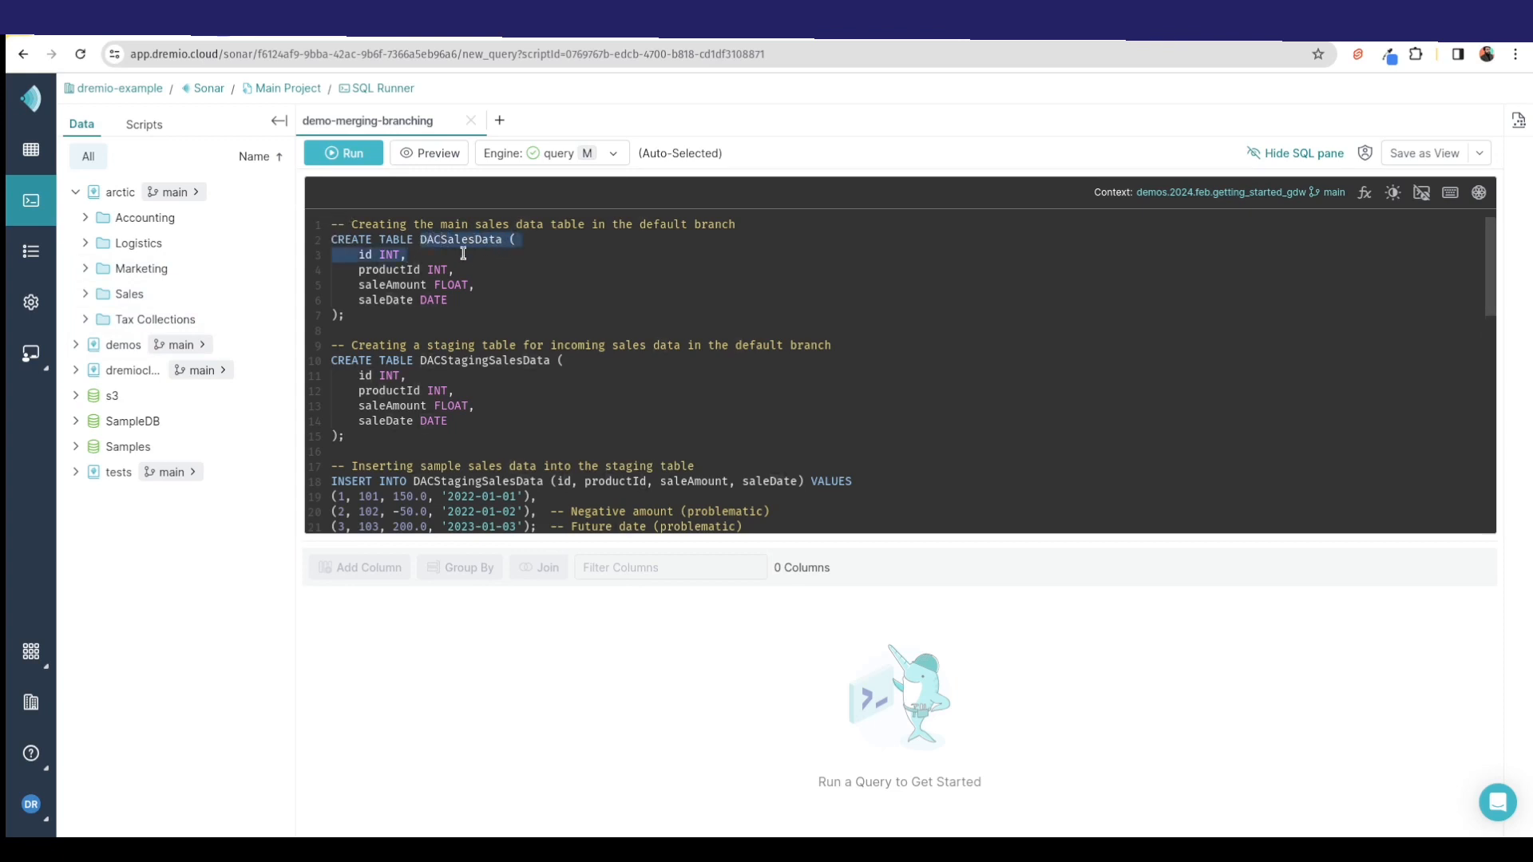
{"action": "left_click", "coordinate": [86, 350]}
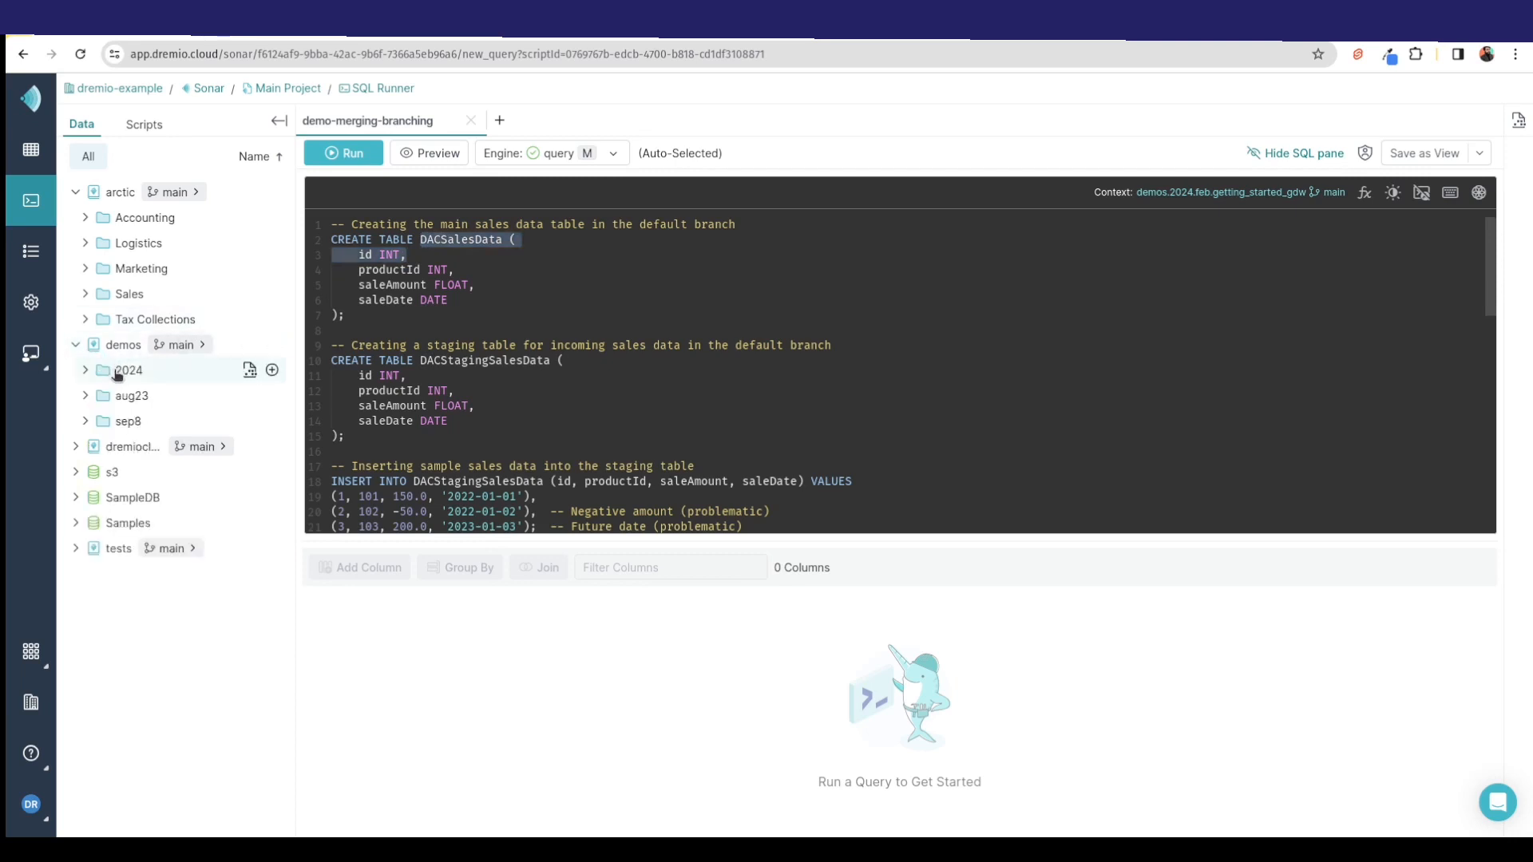
{"action": "left_click", "coordinate": [121, 375]}
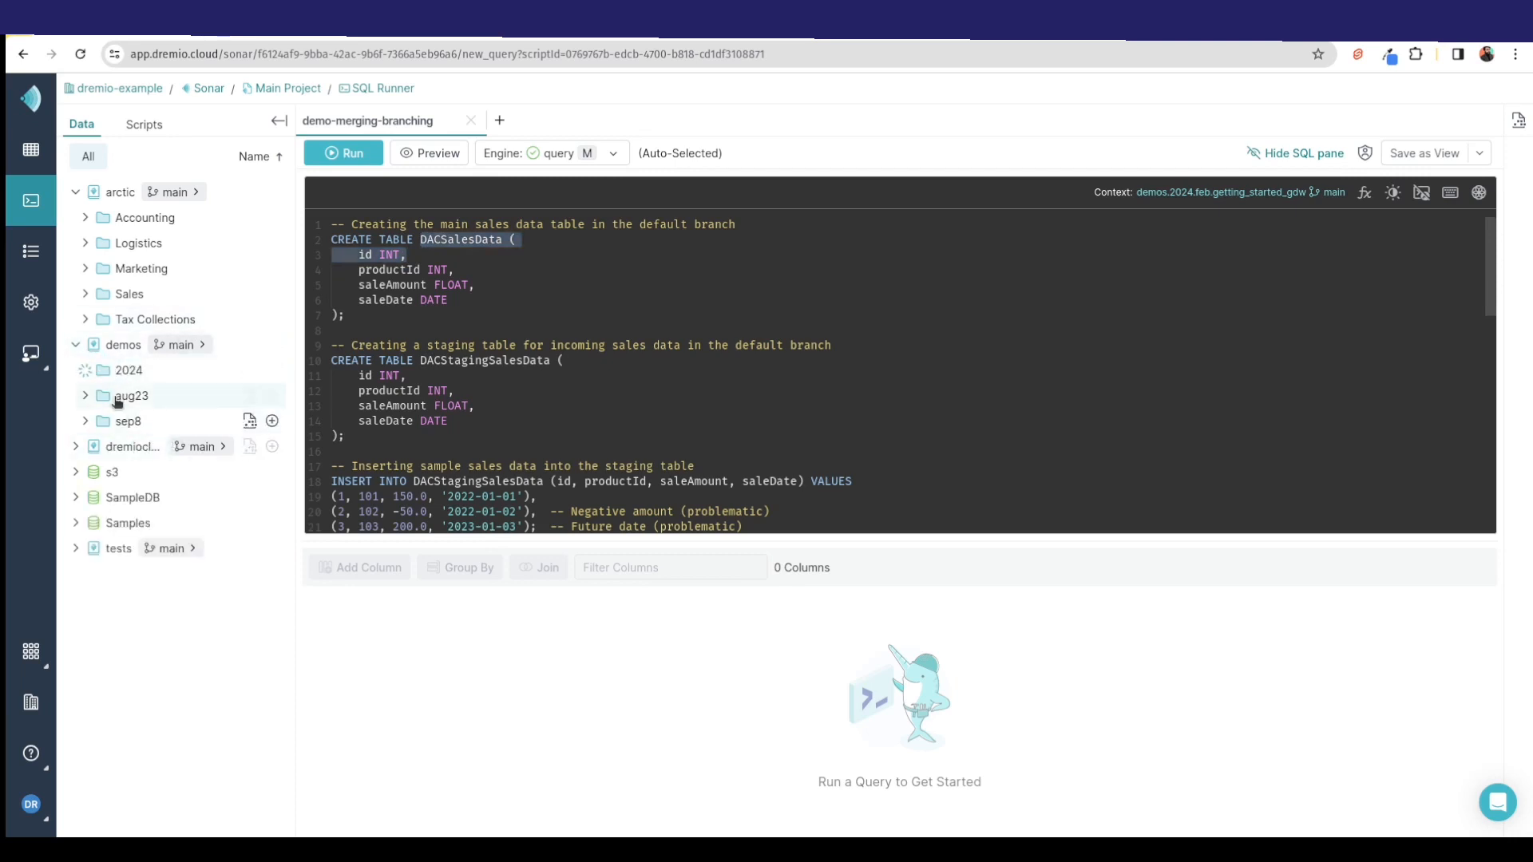
{"action": "left_click", "coordinate": [87, 372]}
{"action": "left_click", "coordinate": [94, 395]}
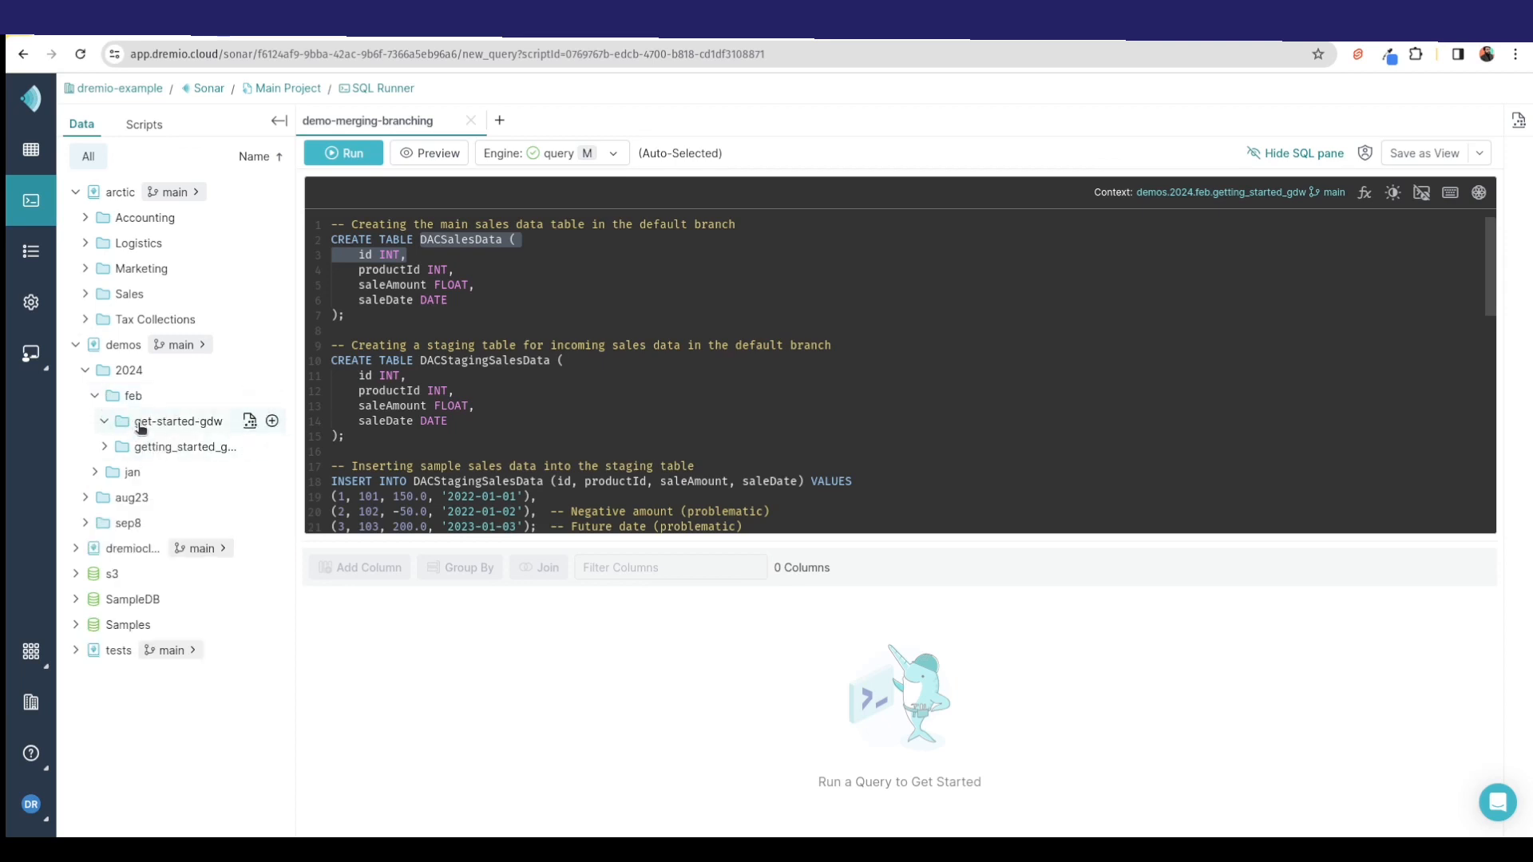
Try inserting the get-started-gdw folder path before DACSalesData in the first CREATE TABLE statement, and undo the insertion
{"action": "left_click_drag", "start_coordinate": [140, 423], "coordinate": [431, 237]}
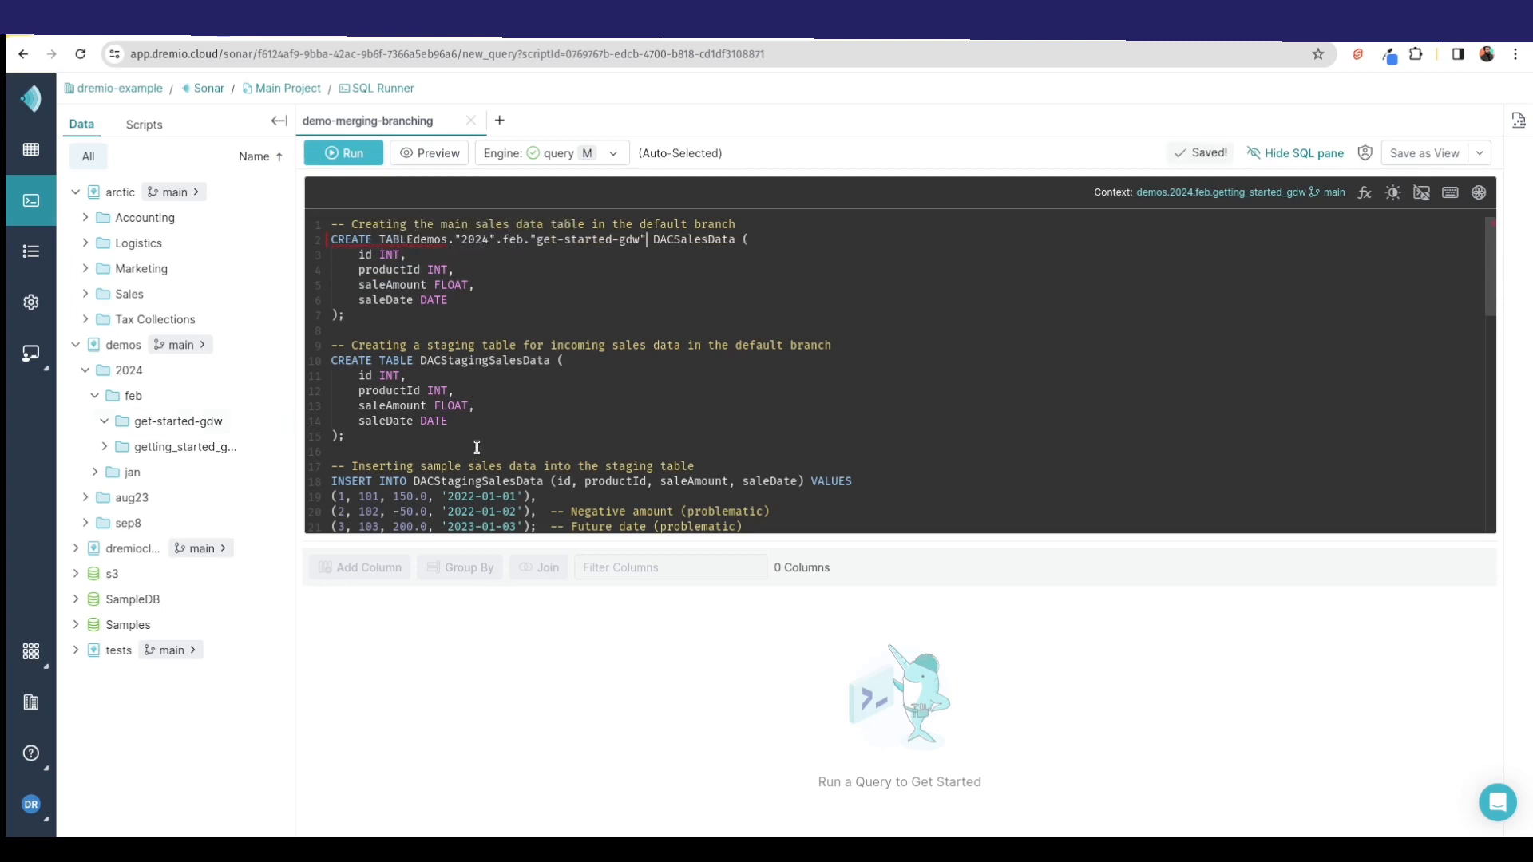
{"action": "key", "text": "ctrl+z"}
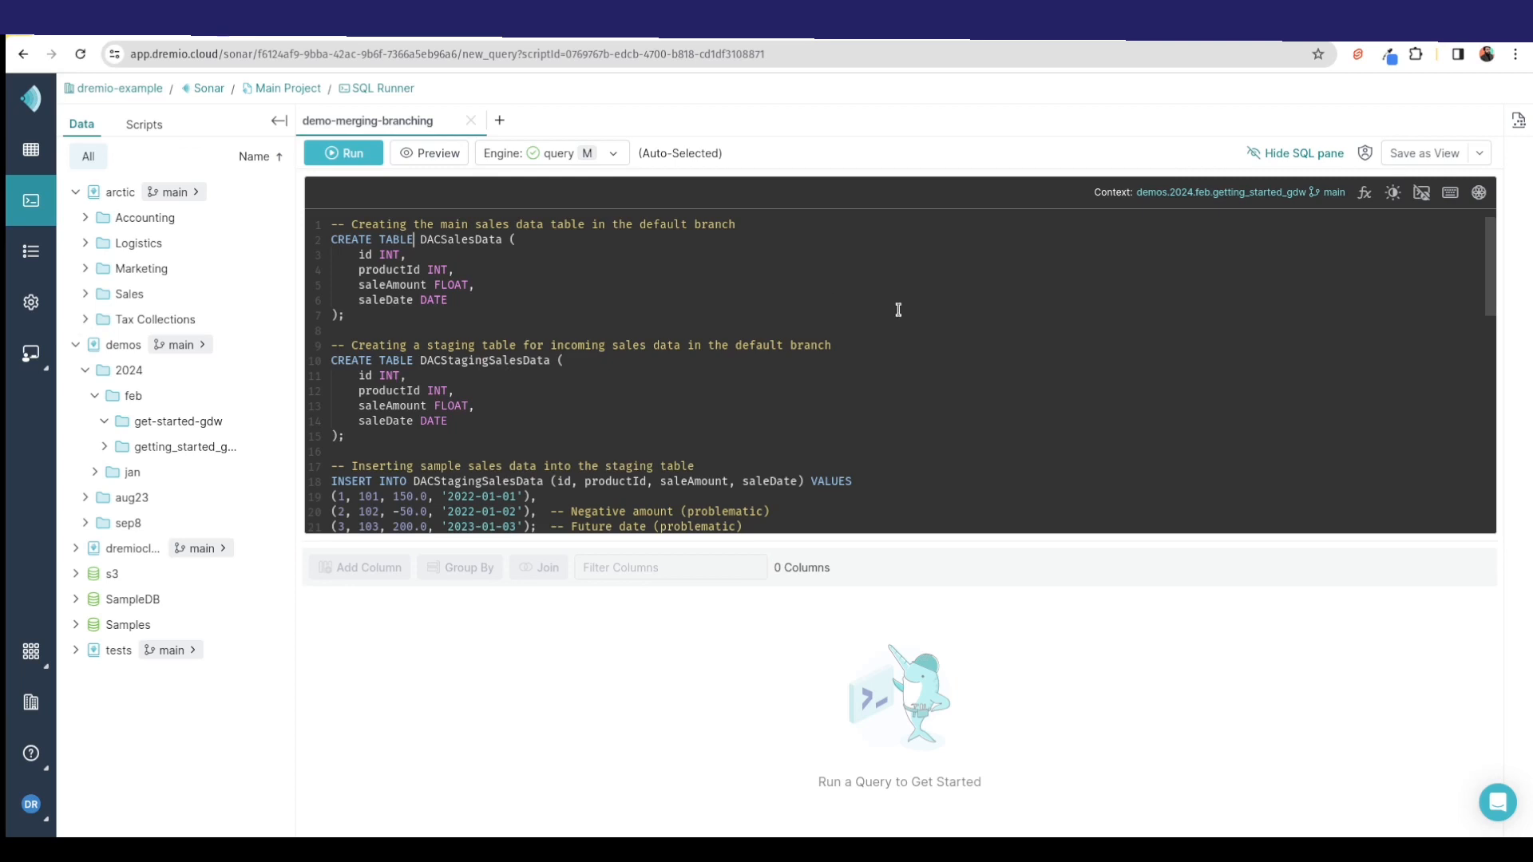
Set the script's query context to the demos > 2024 > feb > get-started-gdw folder
{"action": "left_click", "coordinate": [1195, 196]}
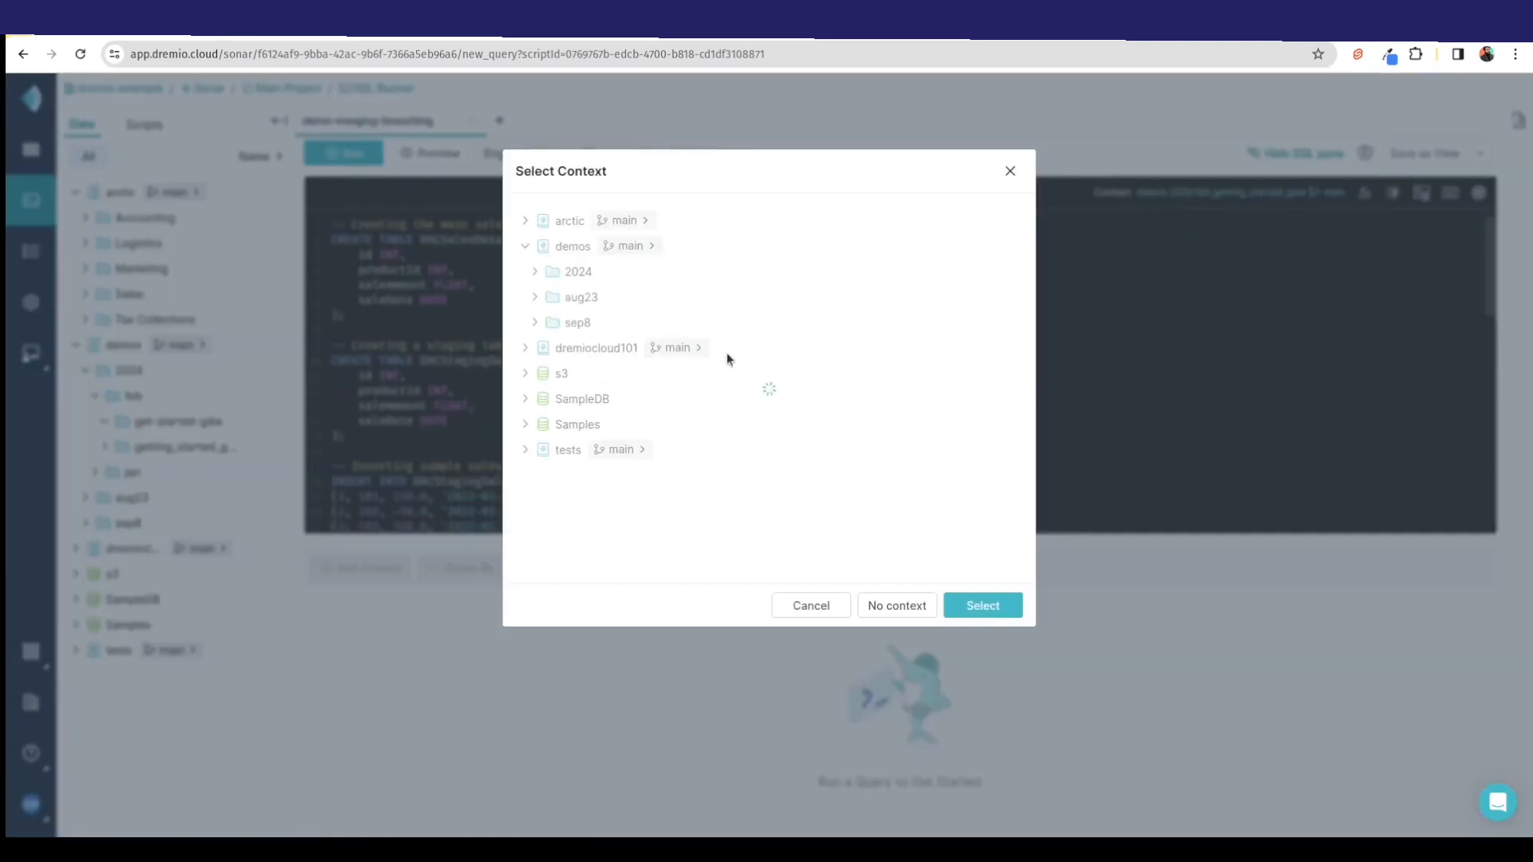
{"action": "left_click", "coordinate": [598, 323]}
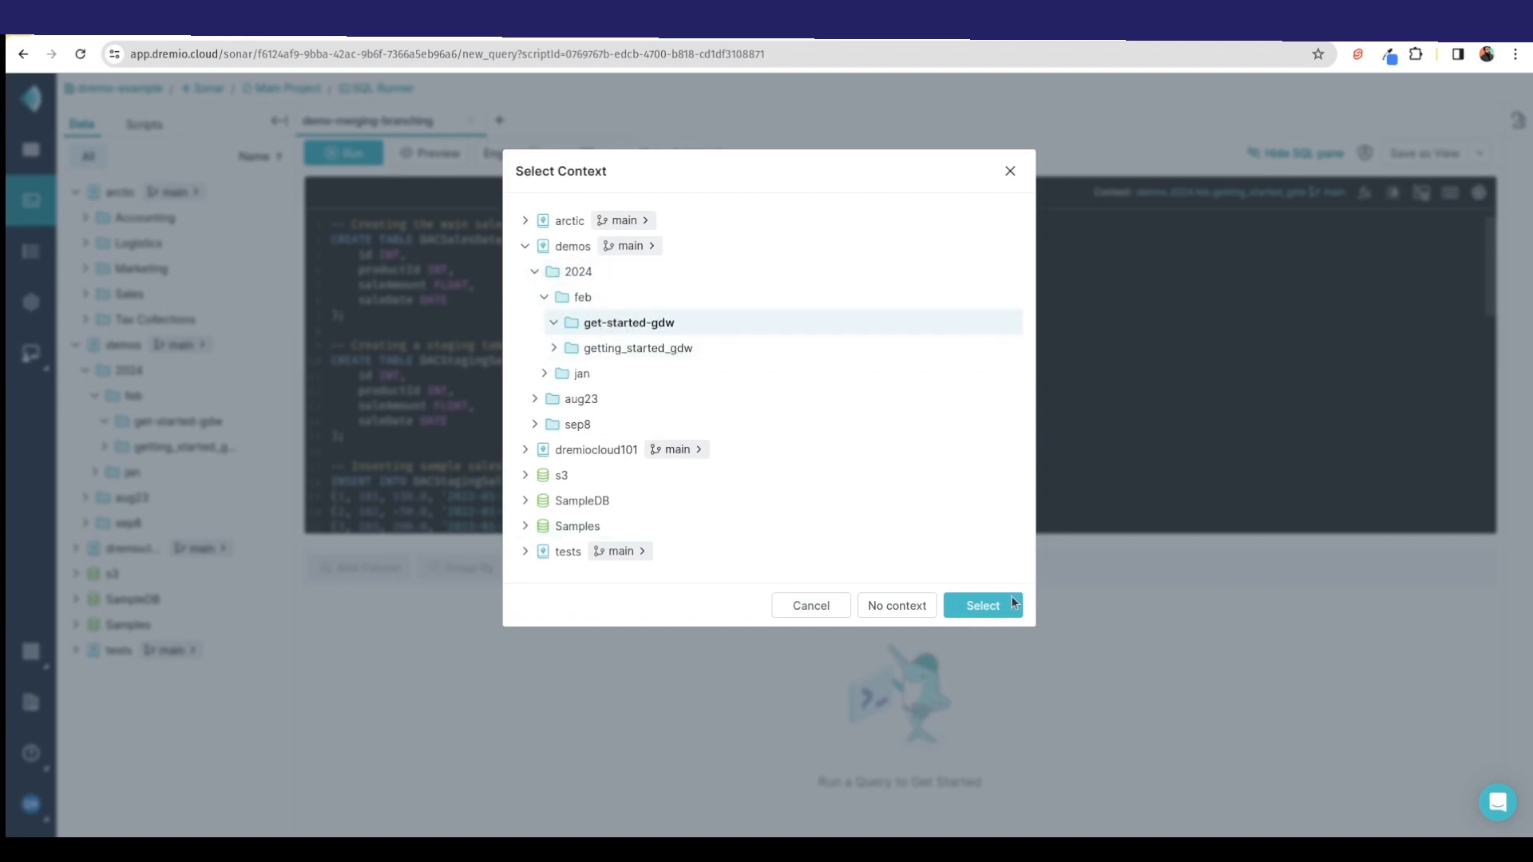
{"action": "left_click", "coordinate": [987, 609]}
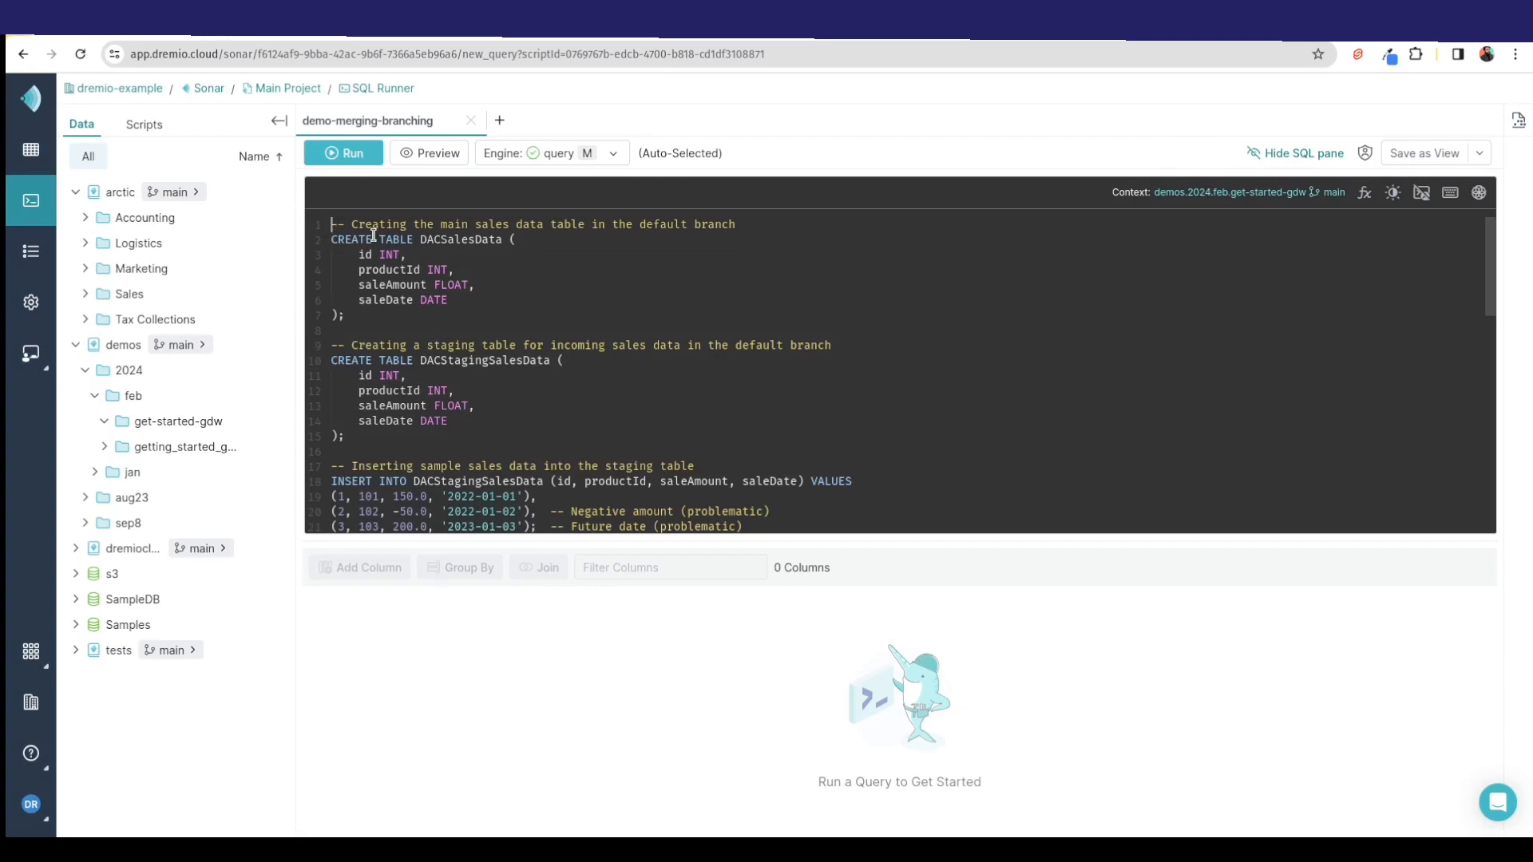
Review the SQL script from the DACSalesData table creation through the final branch merge and comparison queries
{"action": "left_click", "coordinate": [420, 239]}
{"action": "left_click", "coordinate": [331, 225]}
{"action": "scroll", "coordinate": [478, 313], "scroll_direction": "down", "scroll_amount": 9}
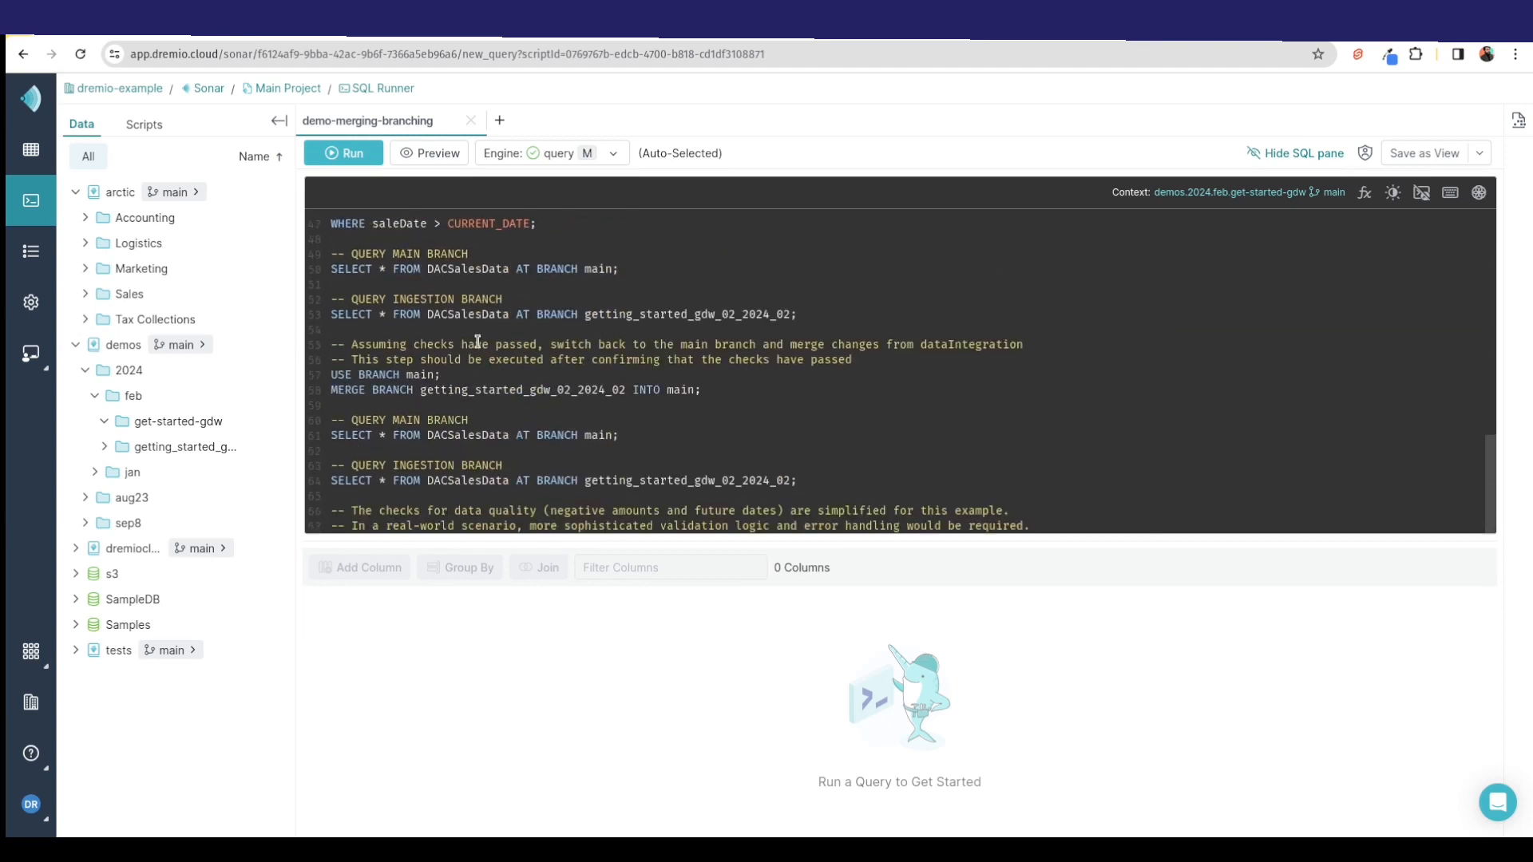
{"action": "scroll", "coordinate": [477, 342], "scroll_direction": "up", "scroll_amount": 9}
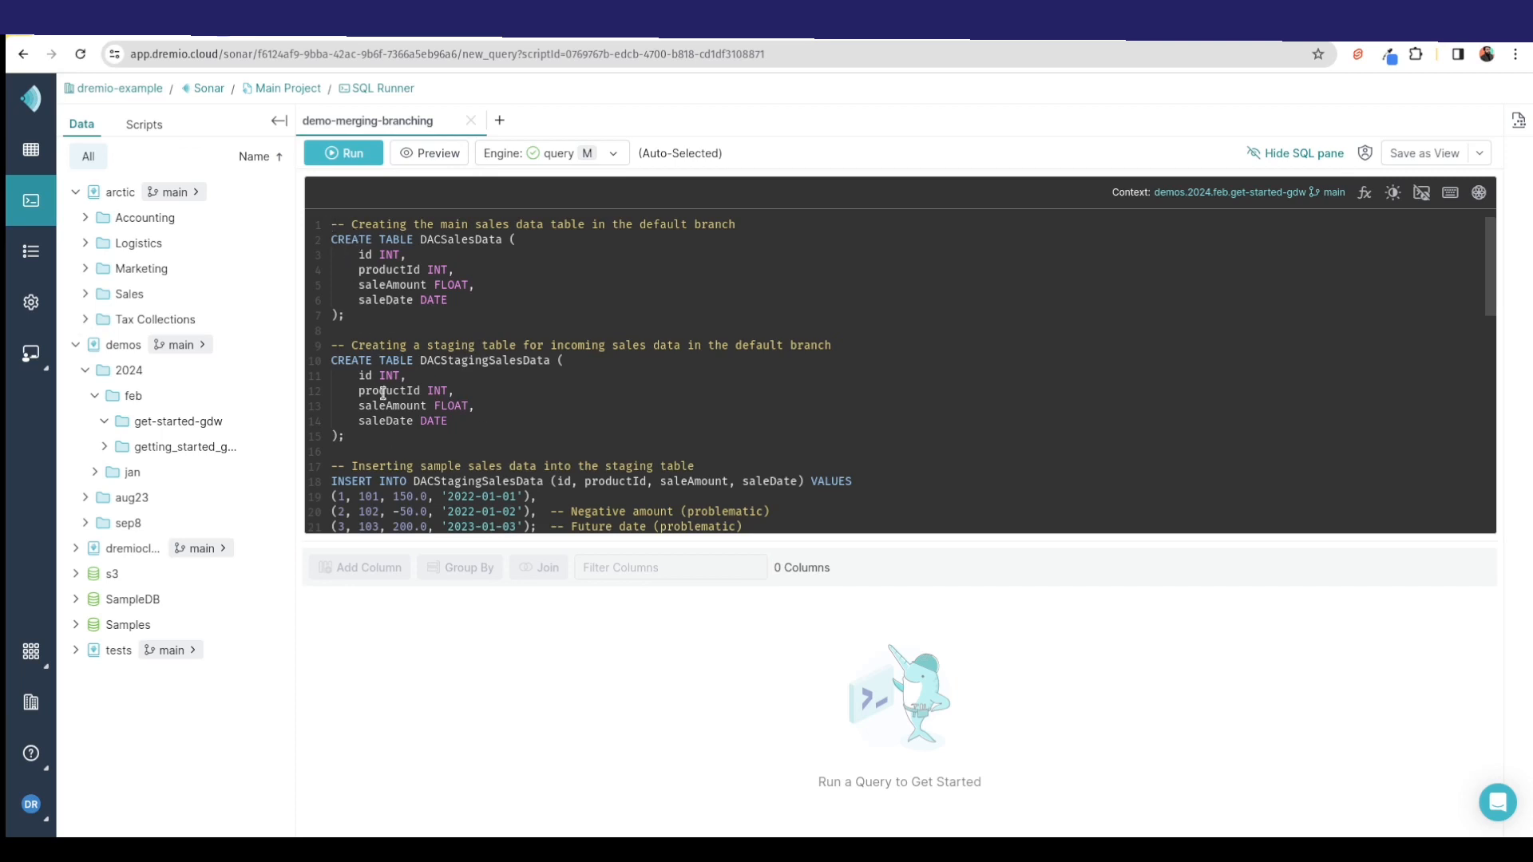
Open and close a blank query tab, and run the full demo-merging-branching script
{"action": "left_click", "coordinate": [498, 120]}
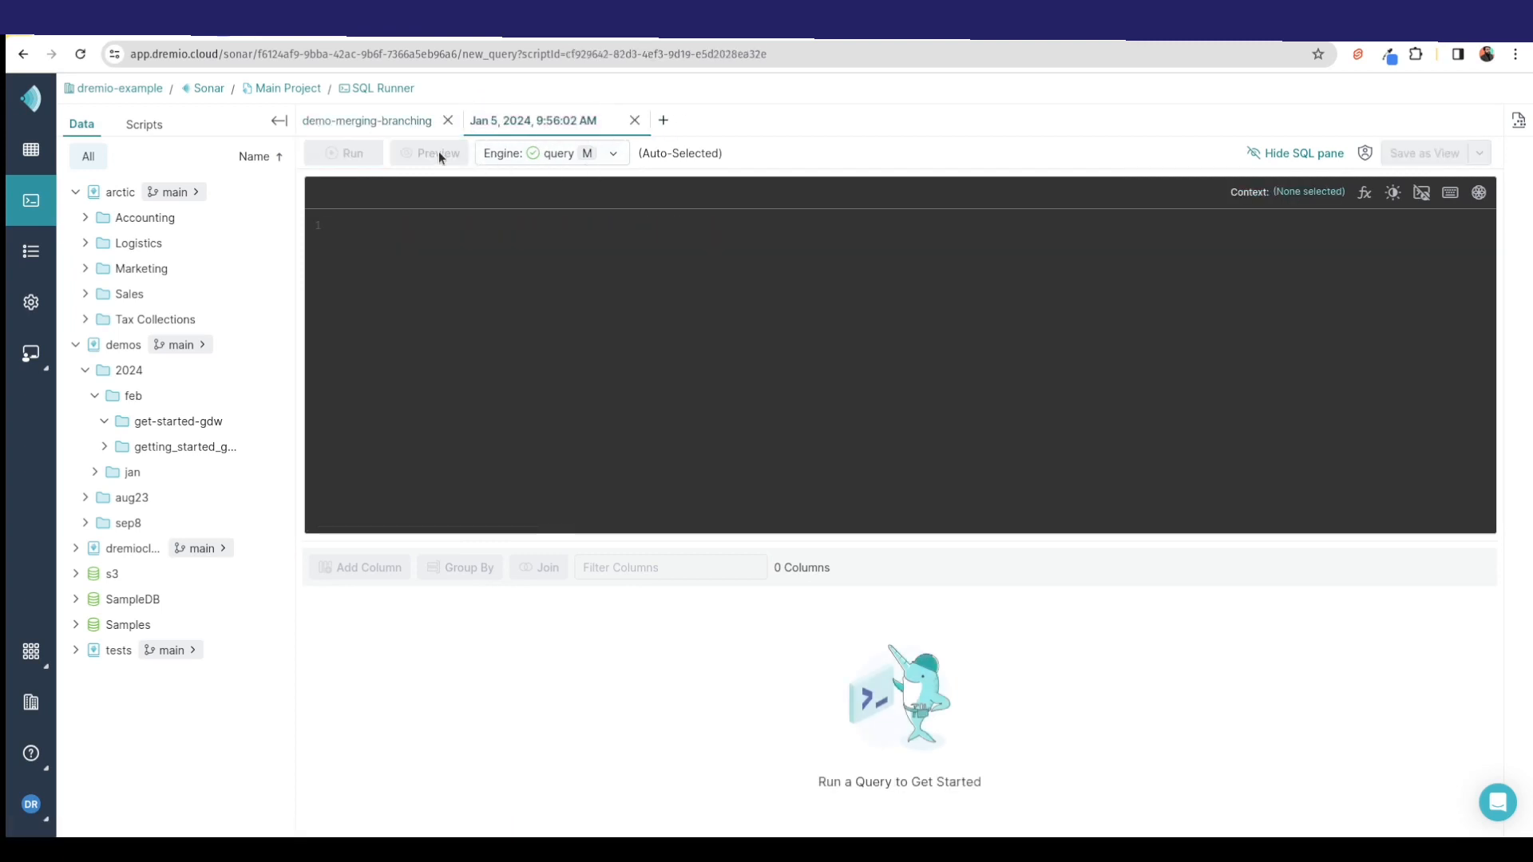
{"action": "left_click", "coordinate": [636, 122]}
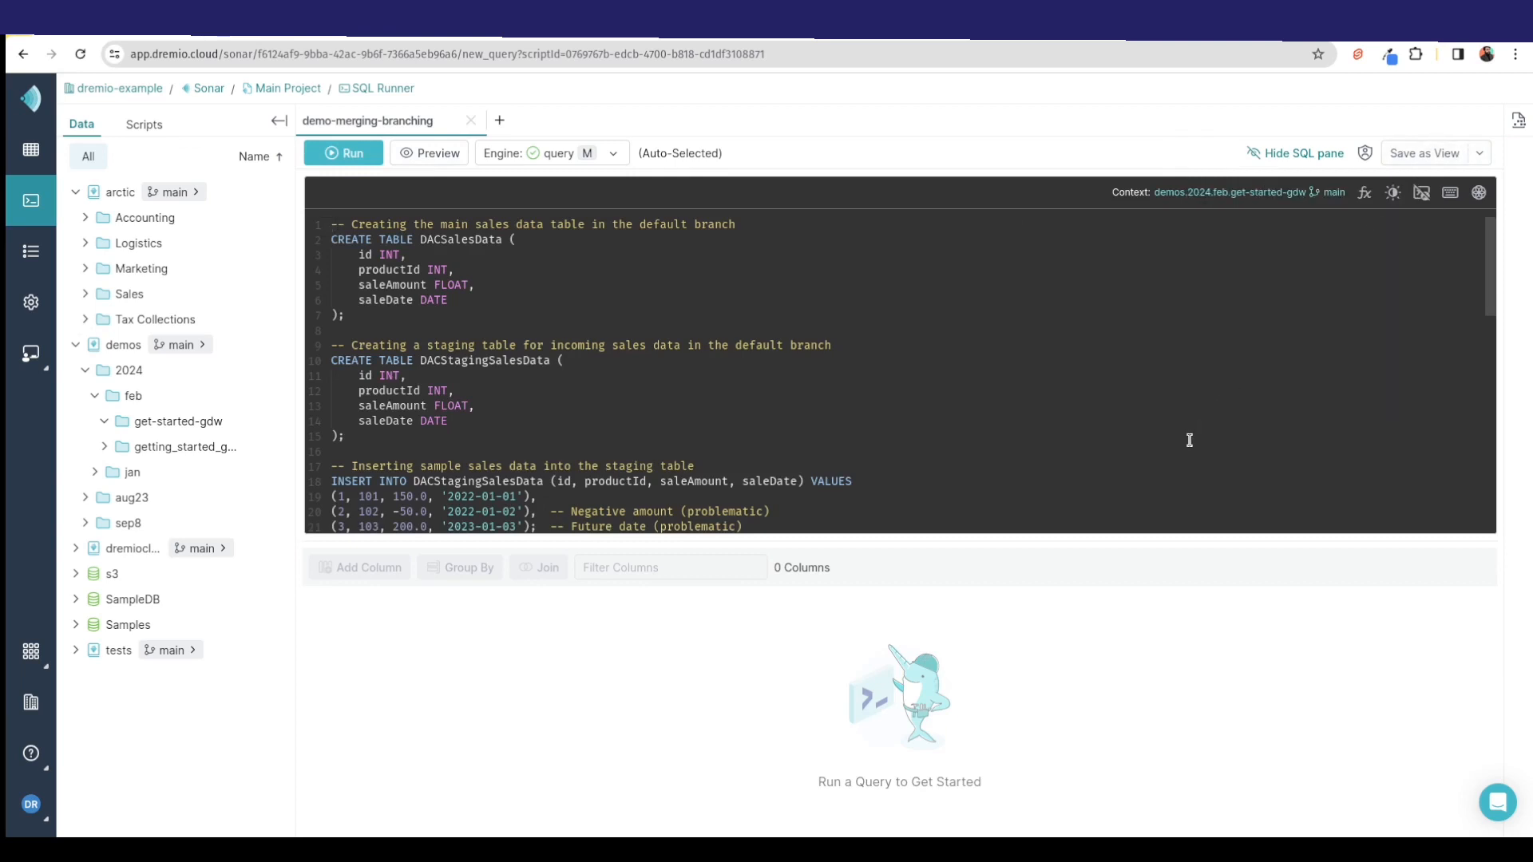
{"action": "left_click", "coordinate": [346, 156]}
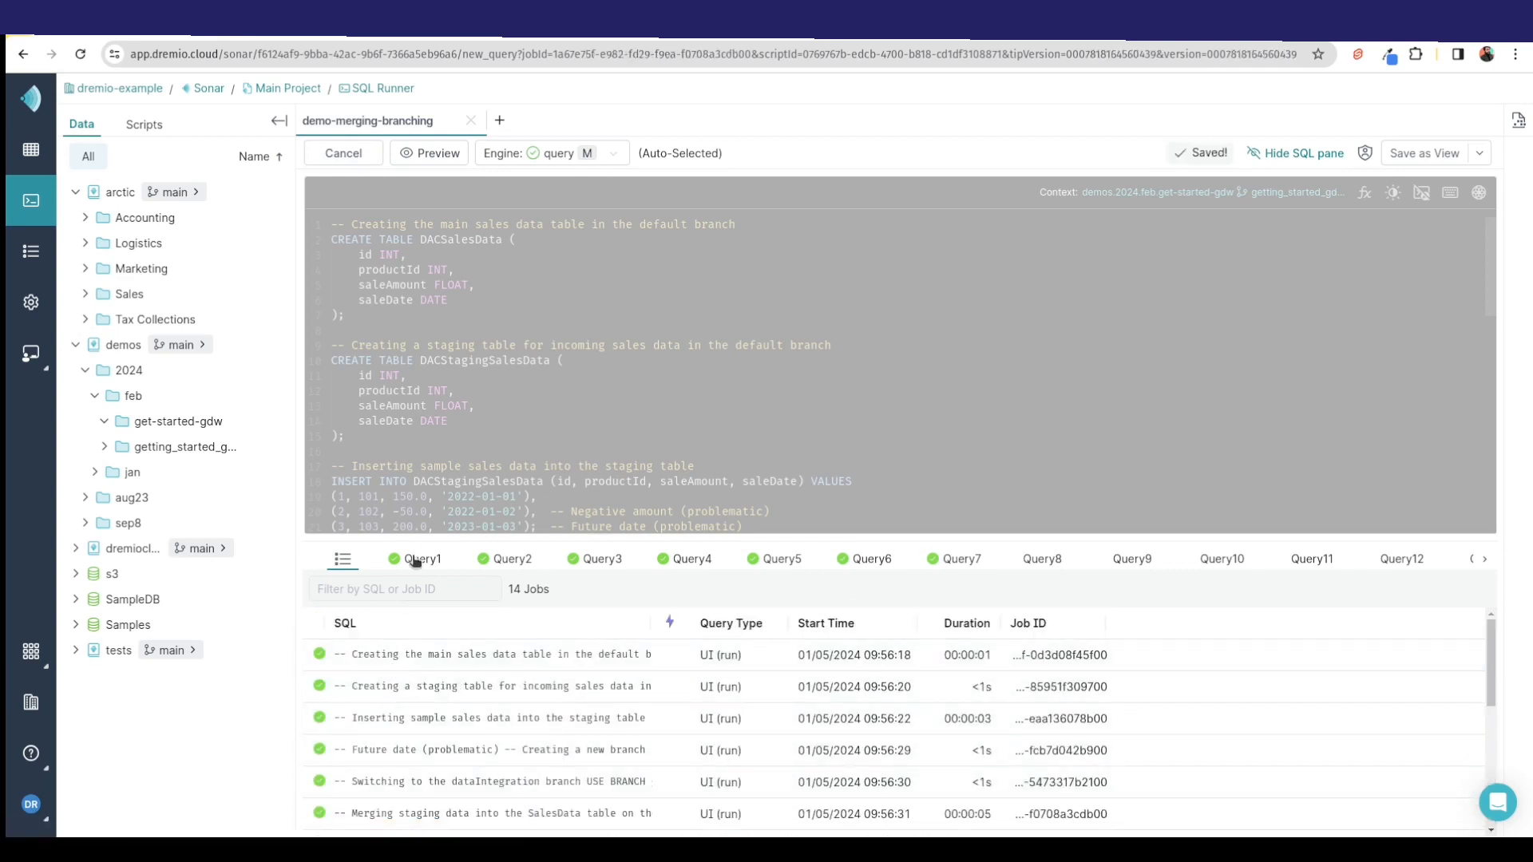
Review the results of Query1 to Query4, covering table creation, the staging data insert and the new branch creation
{"action": "left_click", "coordinate": [417, 558]}
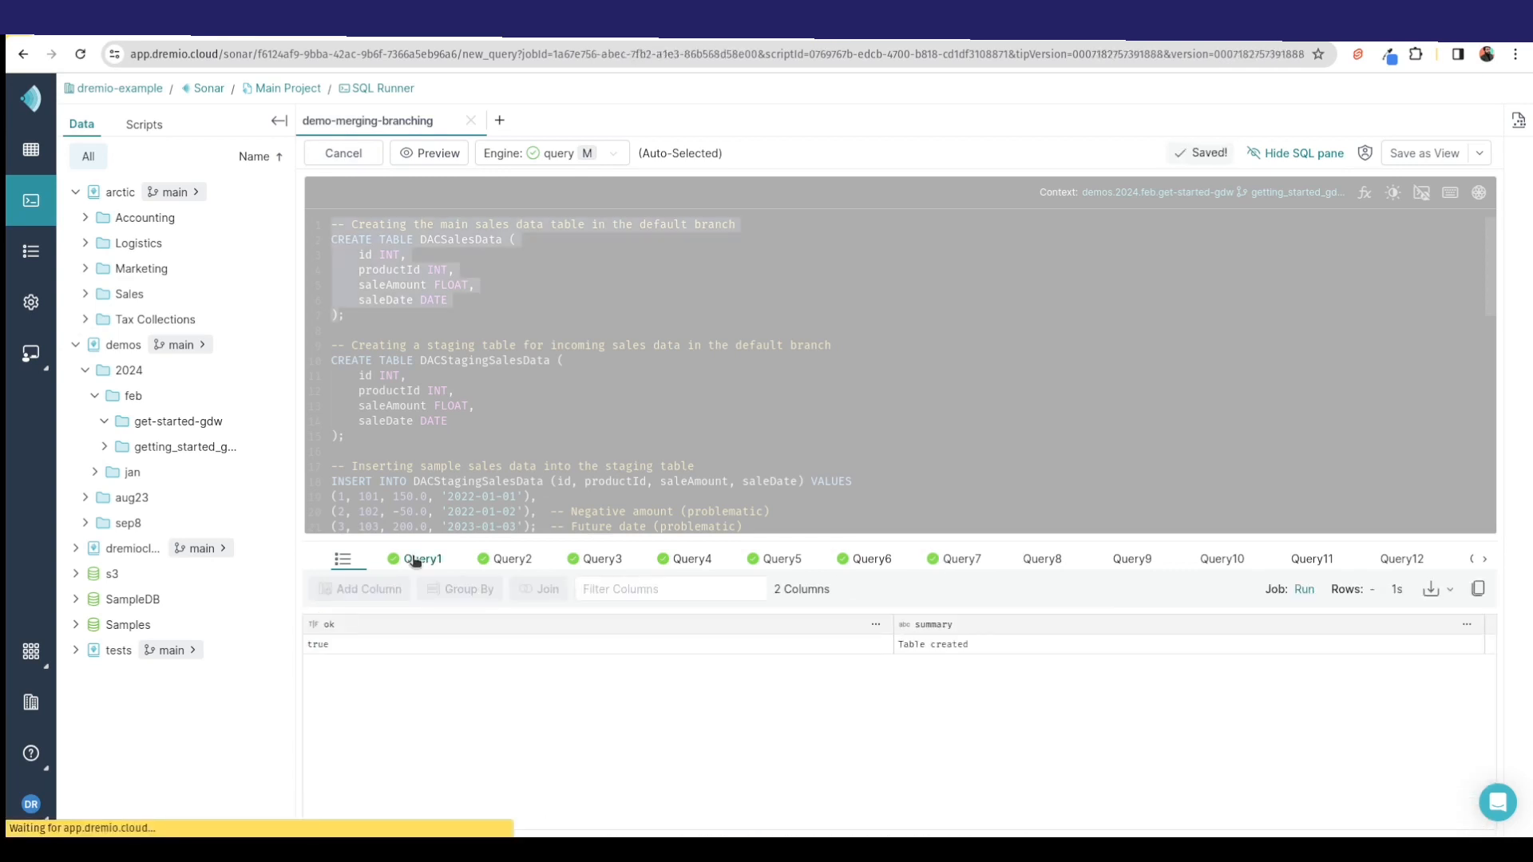
{"action": "left_click", "coordinate": [491, 560]}
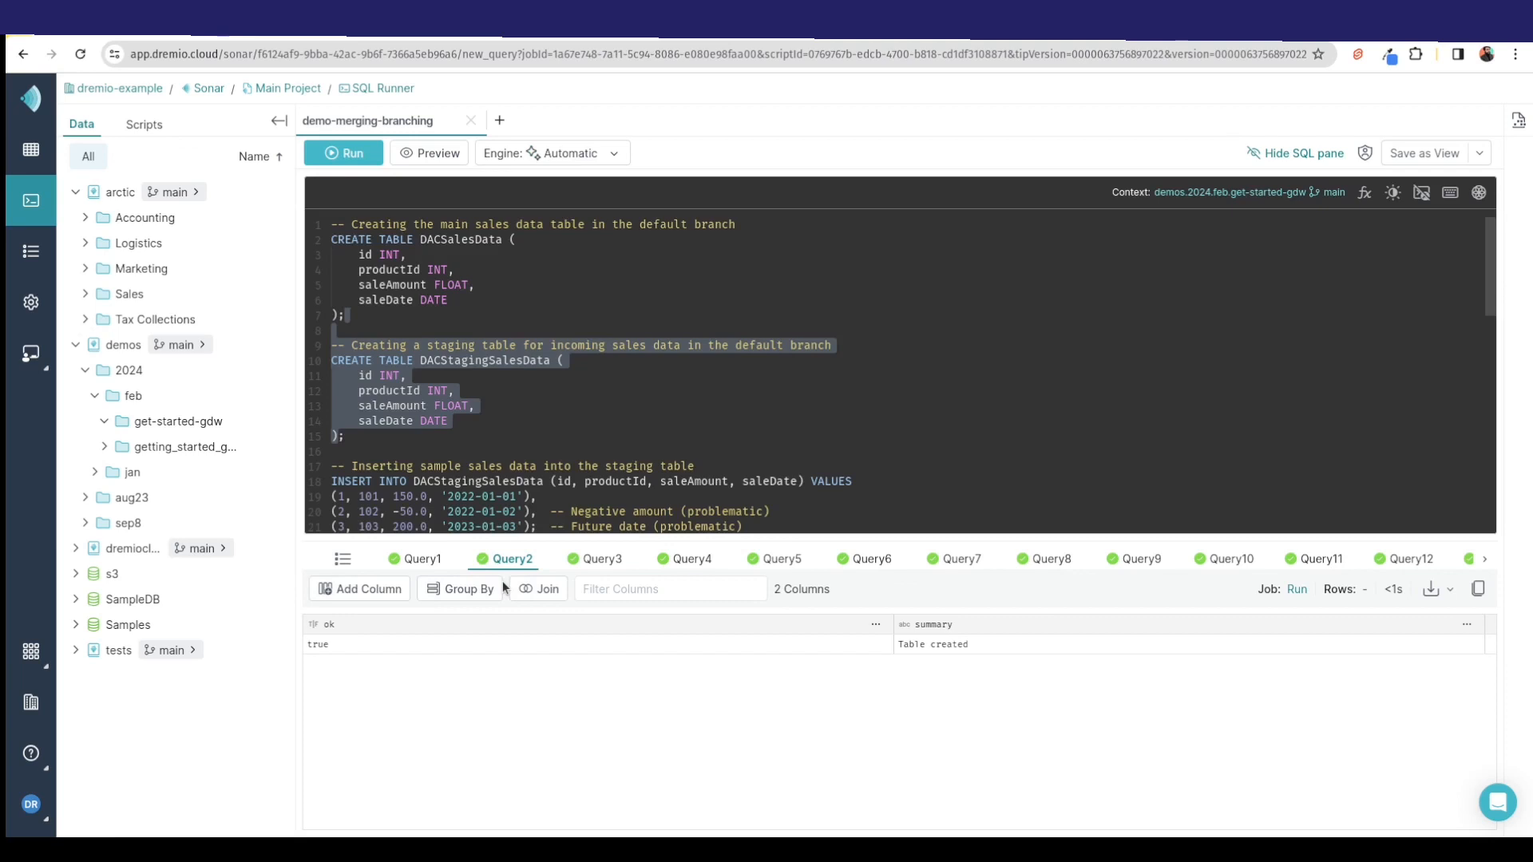
{"action": "left_click", "coordinate": [583, 563]}
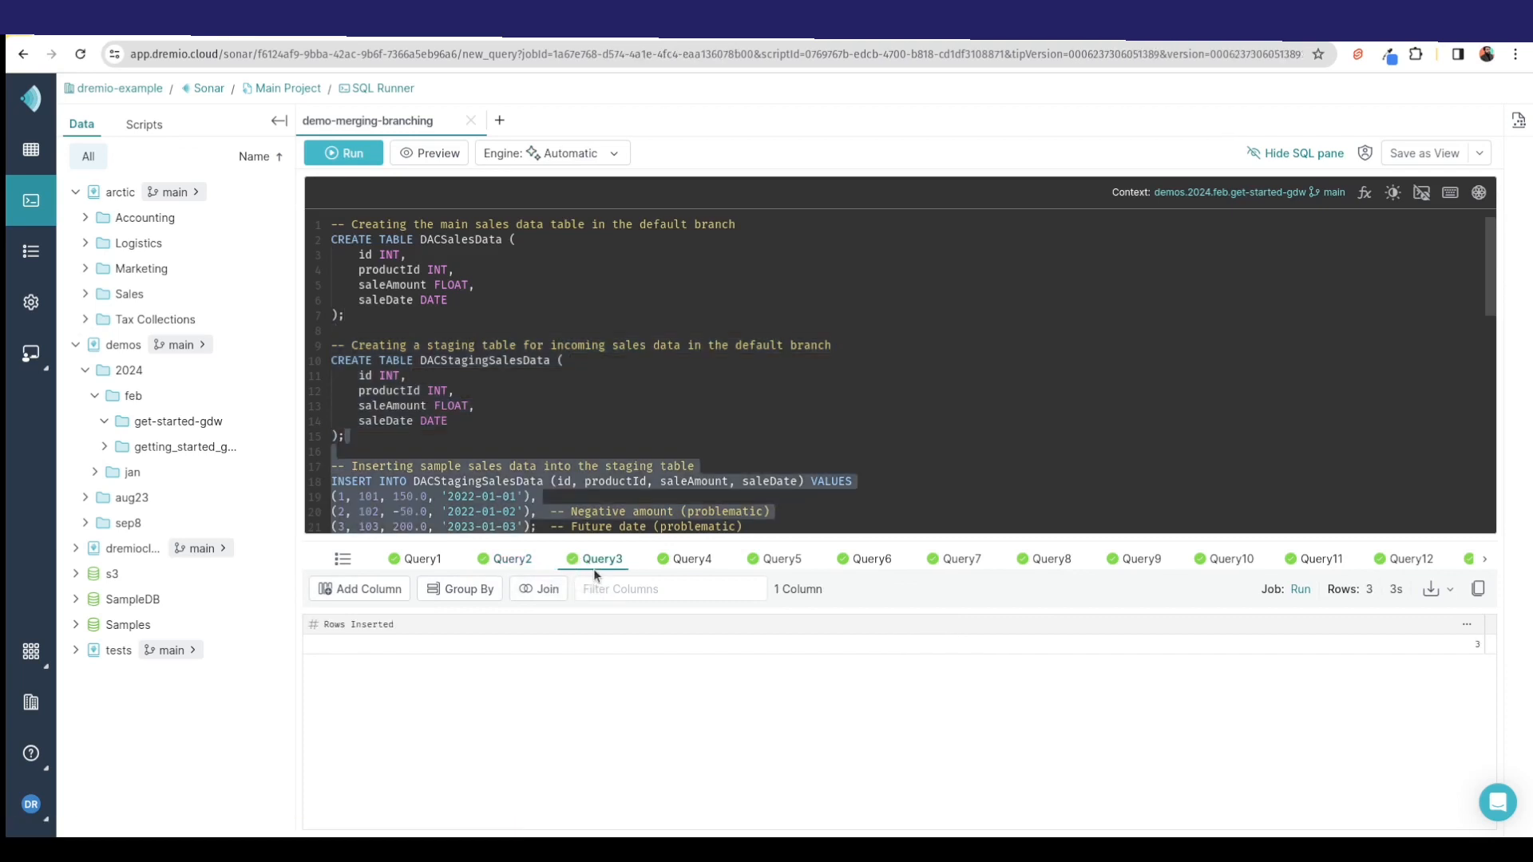
{"action": "left_click", "coordinate": [685, 561]}
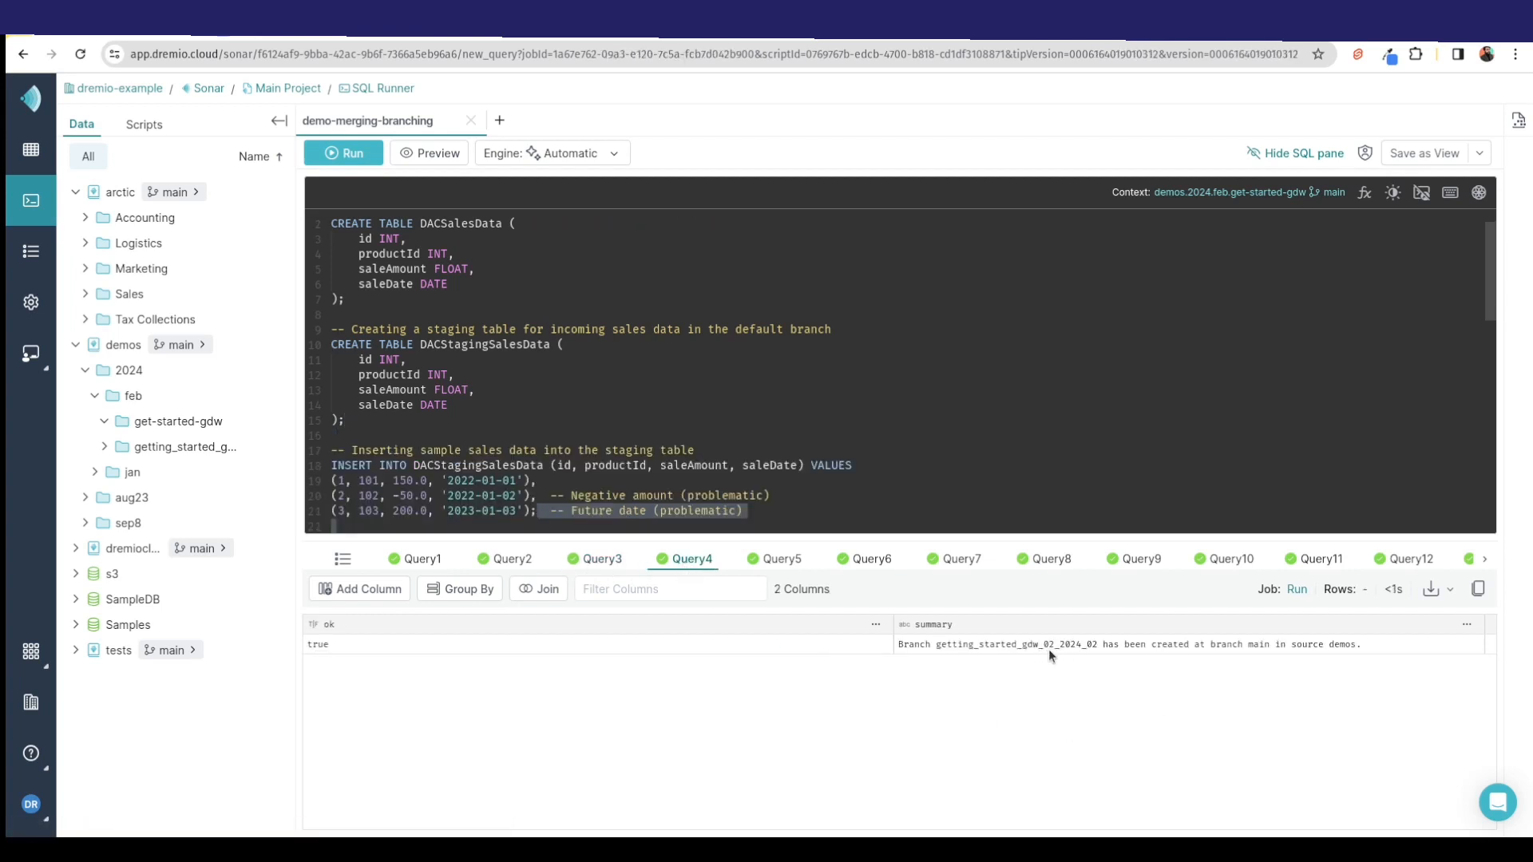
Examine the results of Query5 and Query6, which switch to the ingestion branch and merge the staging data into DACSalesData
{"action": "left_click", "coordinate": [775, 560]}
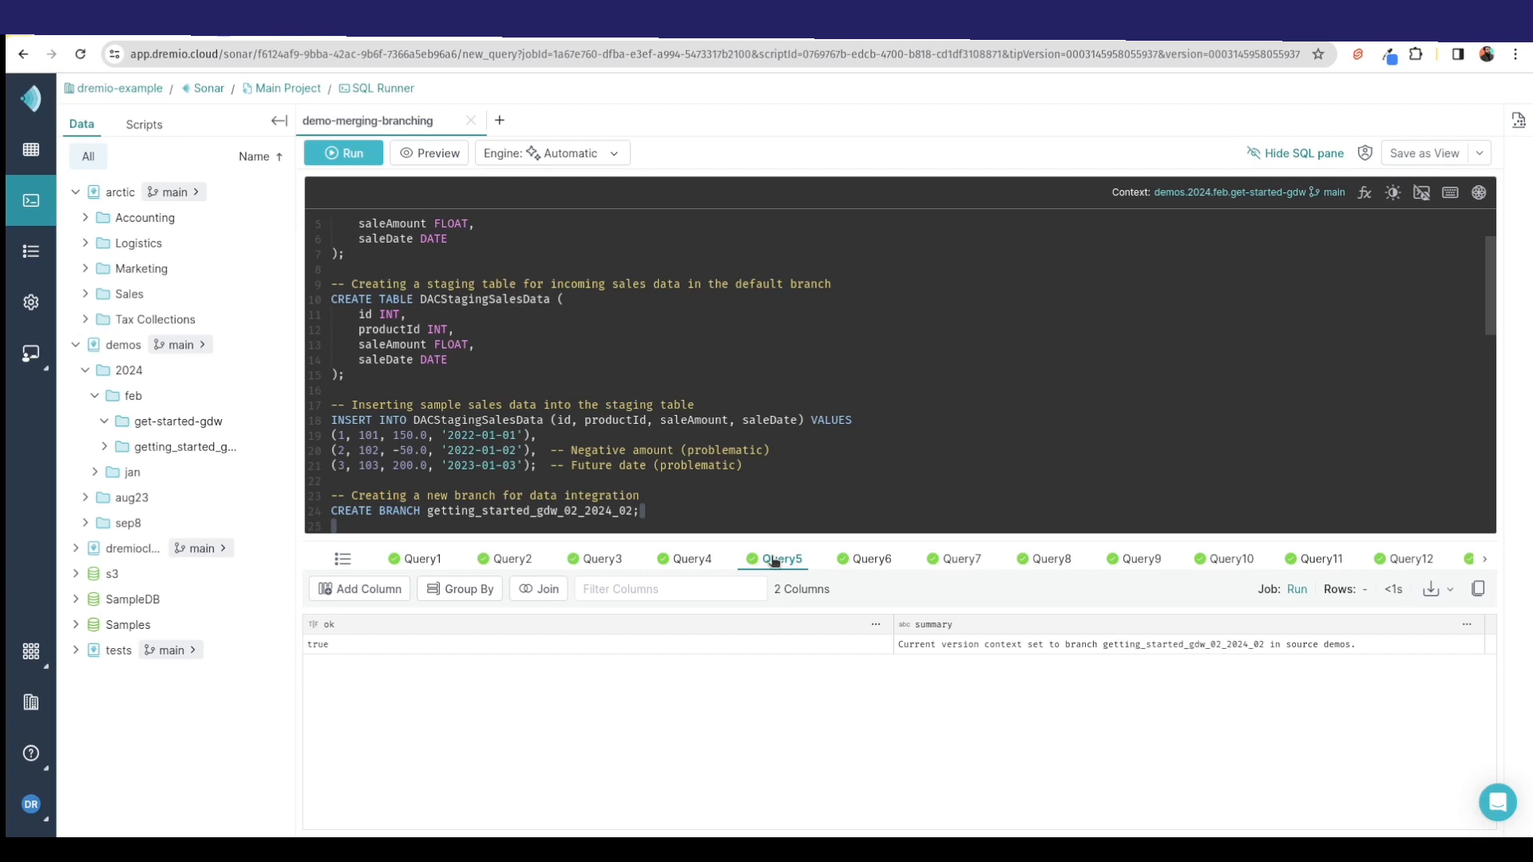
{"action": "left_click", "coordinate": [856, 563]}
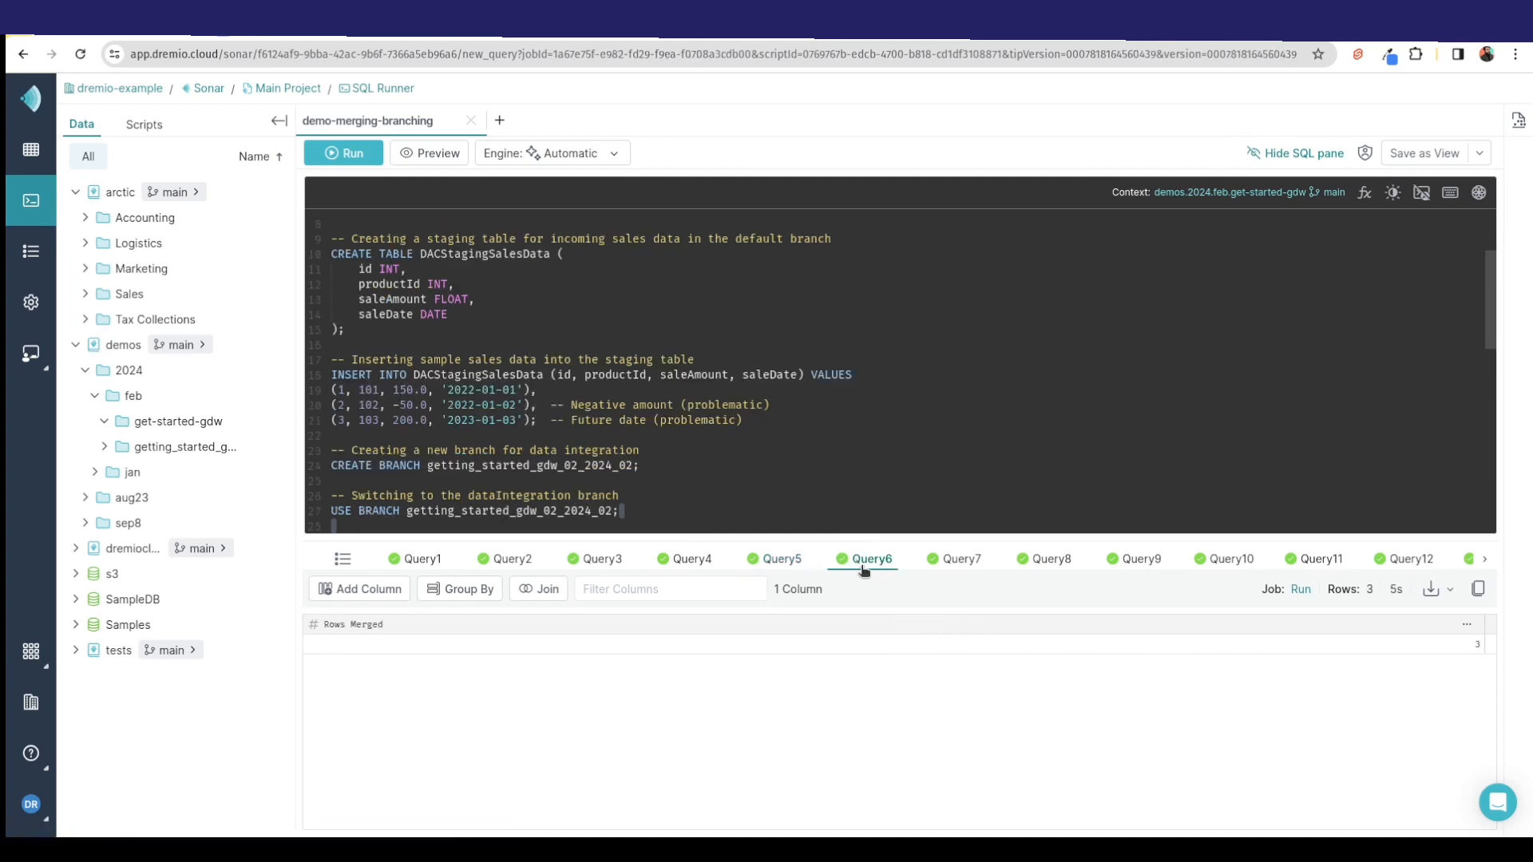
{"action": "left_click", "coordinate": [864, 559]}
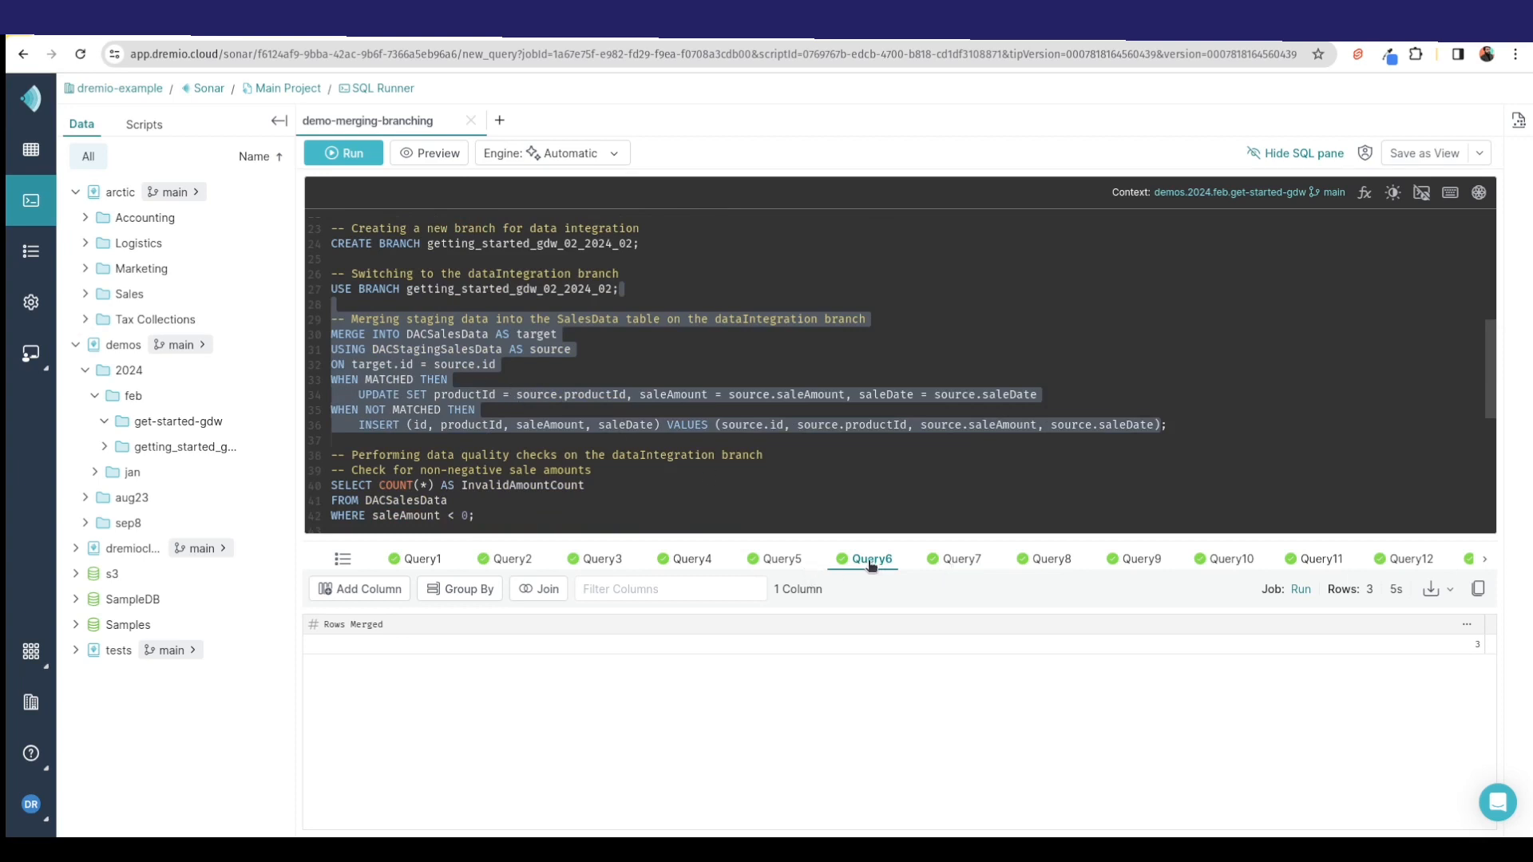
{"action": "left_click", "coordinate": [779, 561]}
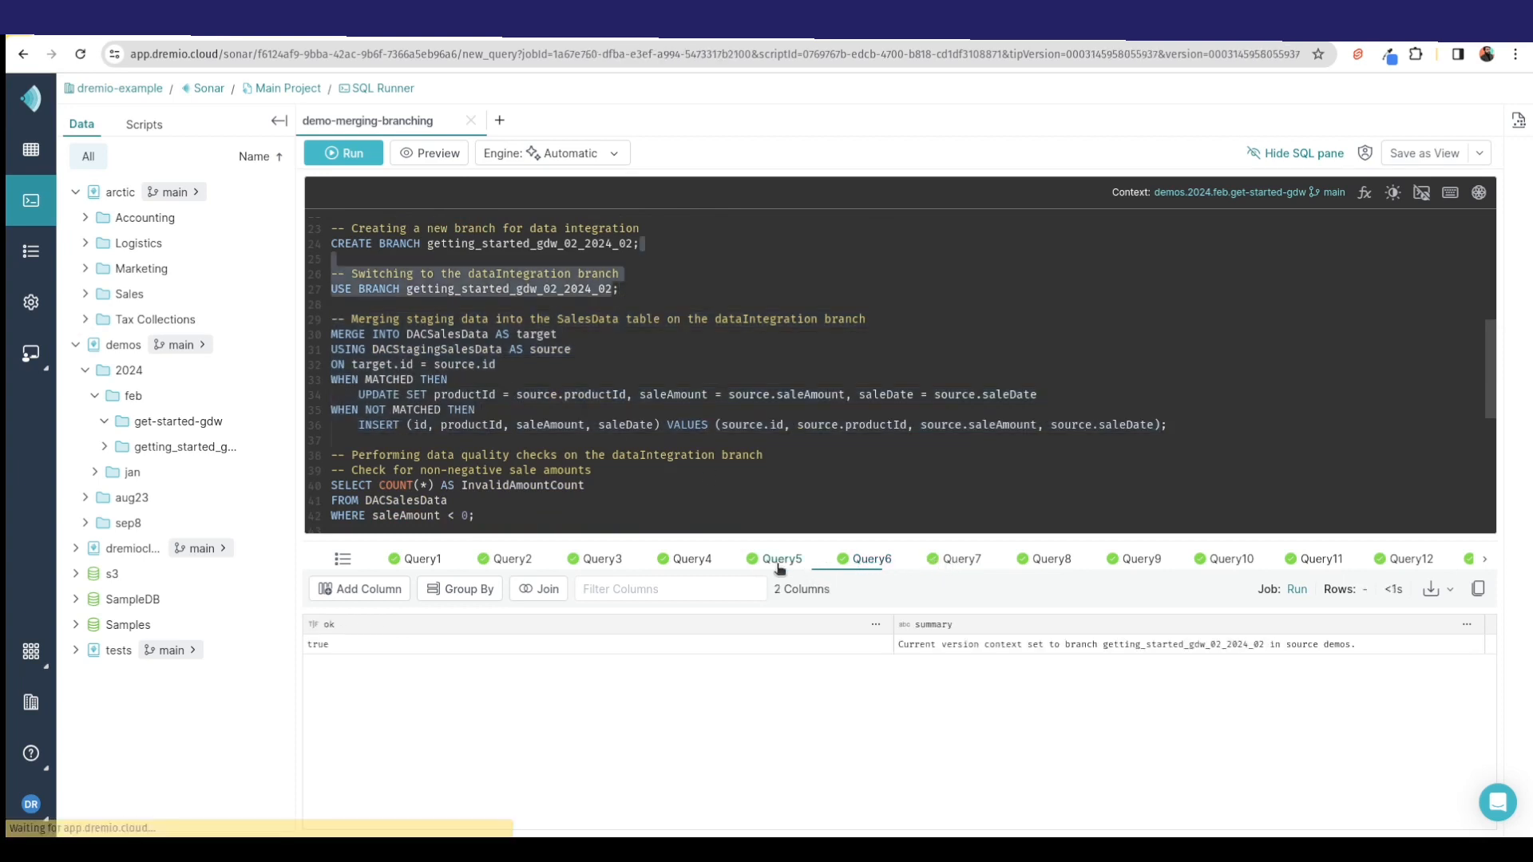
{"action": "left_click", "coordinate": [861, 563]}
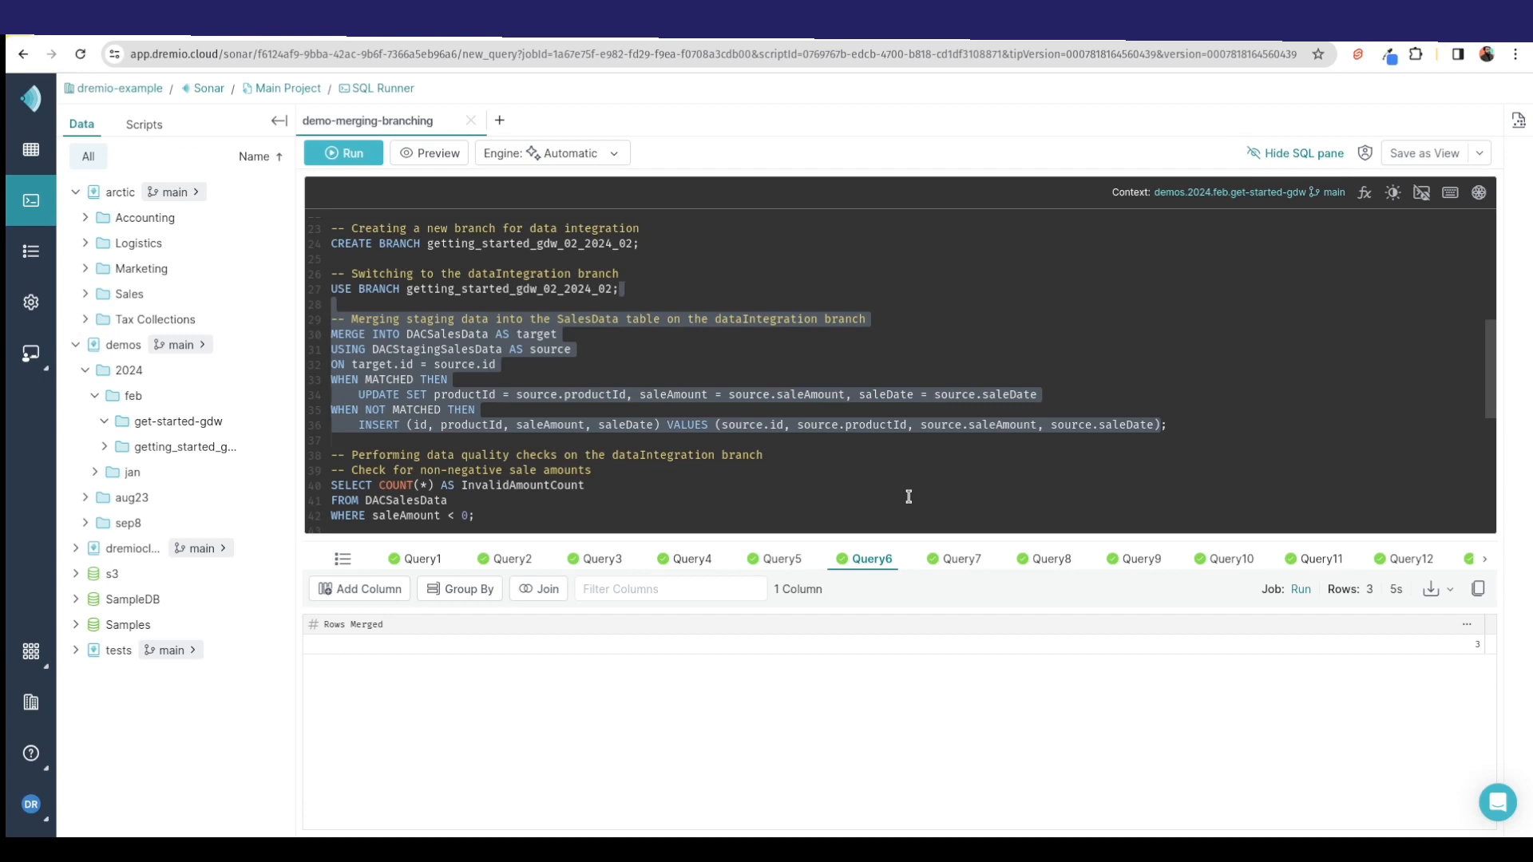
Check the data quality results of Query7 and Query8 for negative sale amounts and future sale dates
{"action": "scroll", "coordinate": [916, 495], "scroll_direction": "down", "scroll_amount": 2}
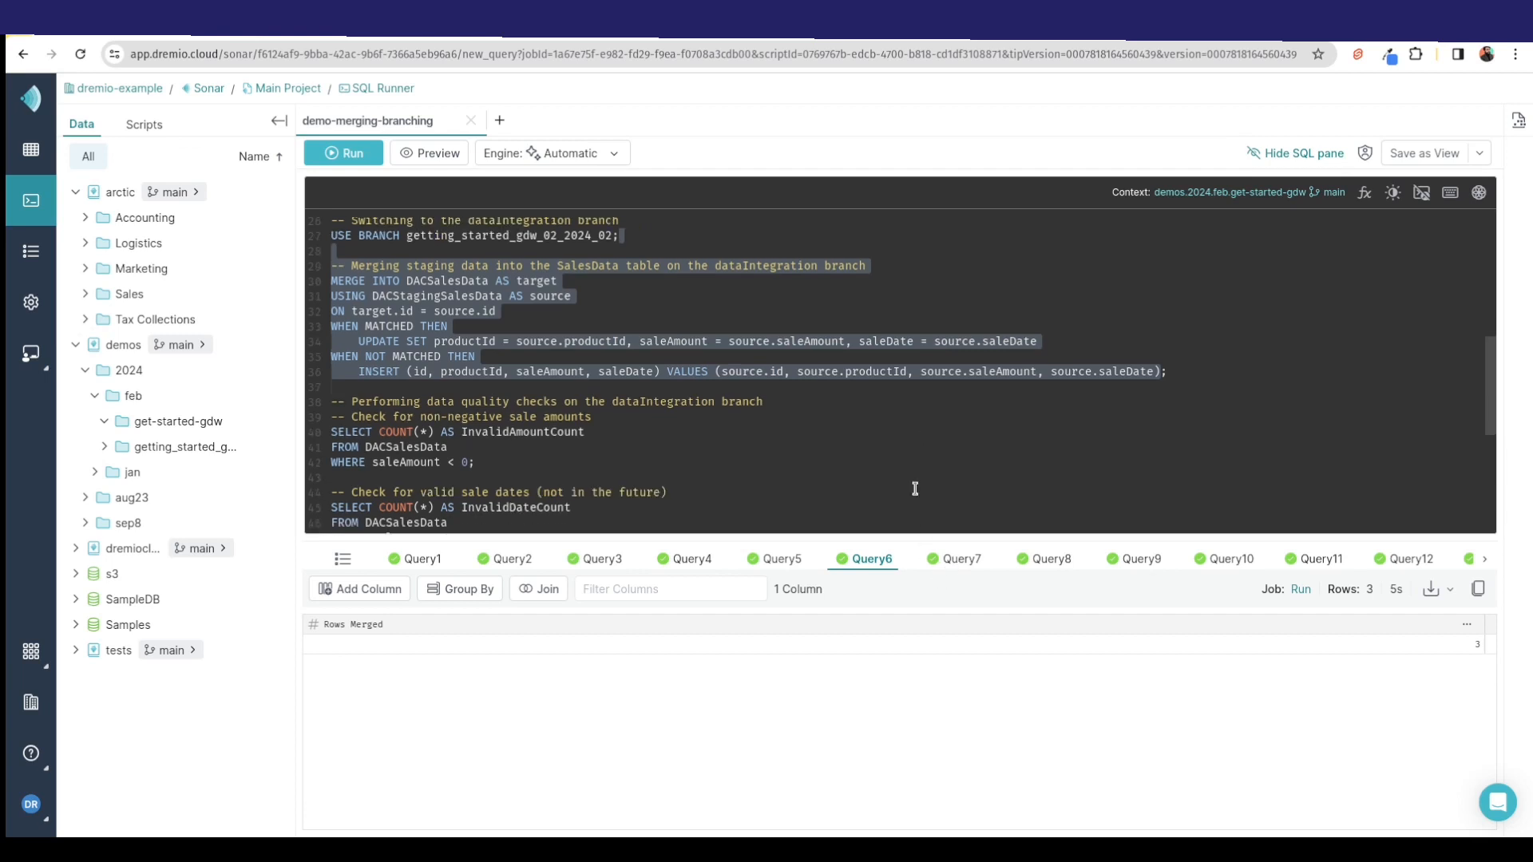
{"action": "left_click", "coordinate": [953, 568]}
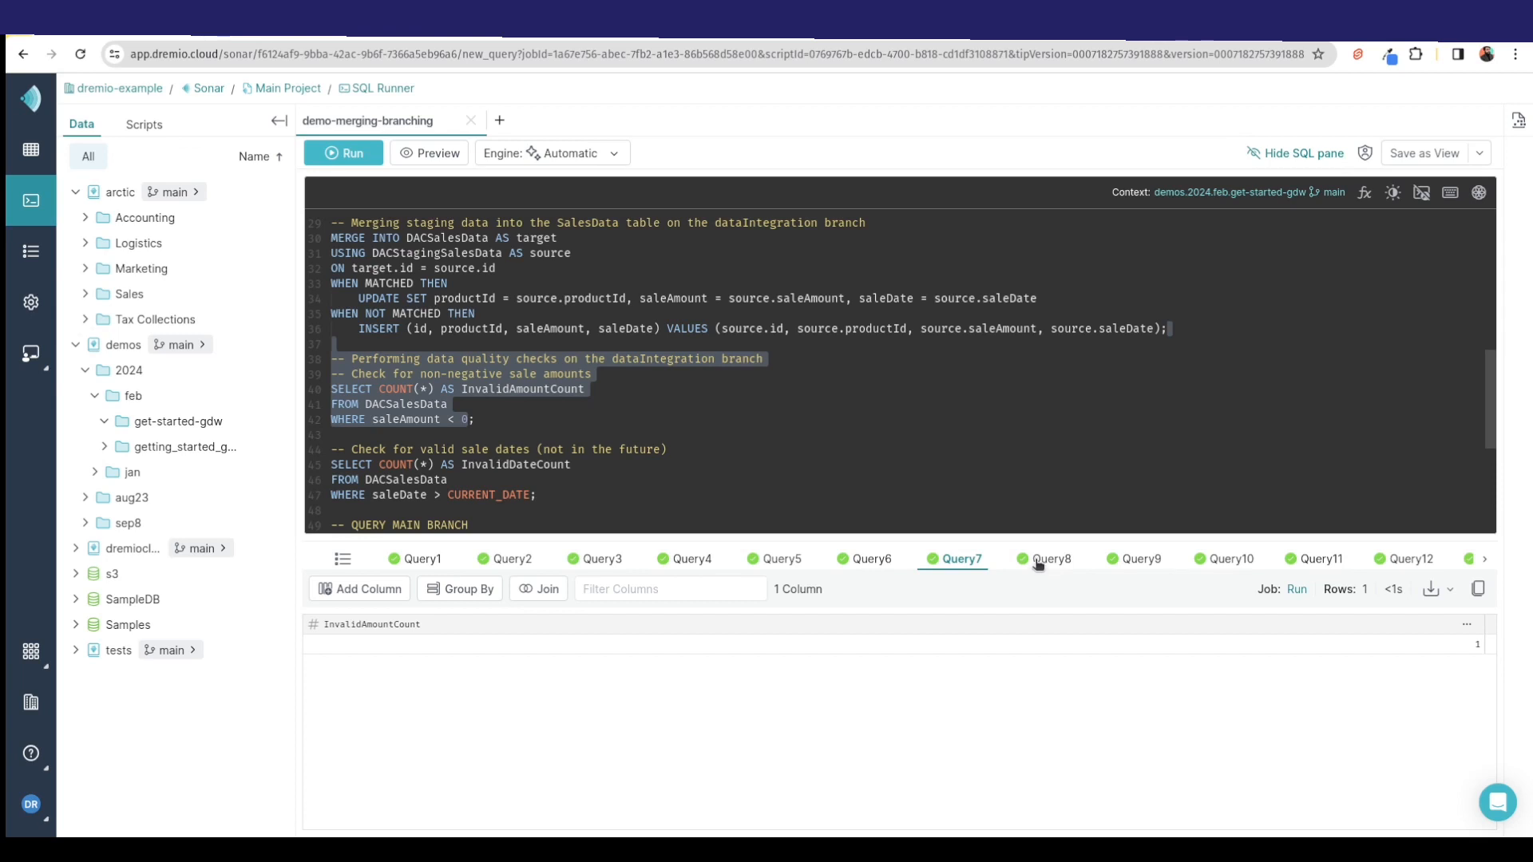
{"action": "left_click", "coordinate": [1038, 560]}
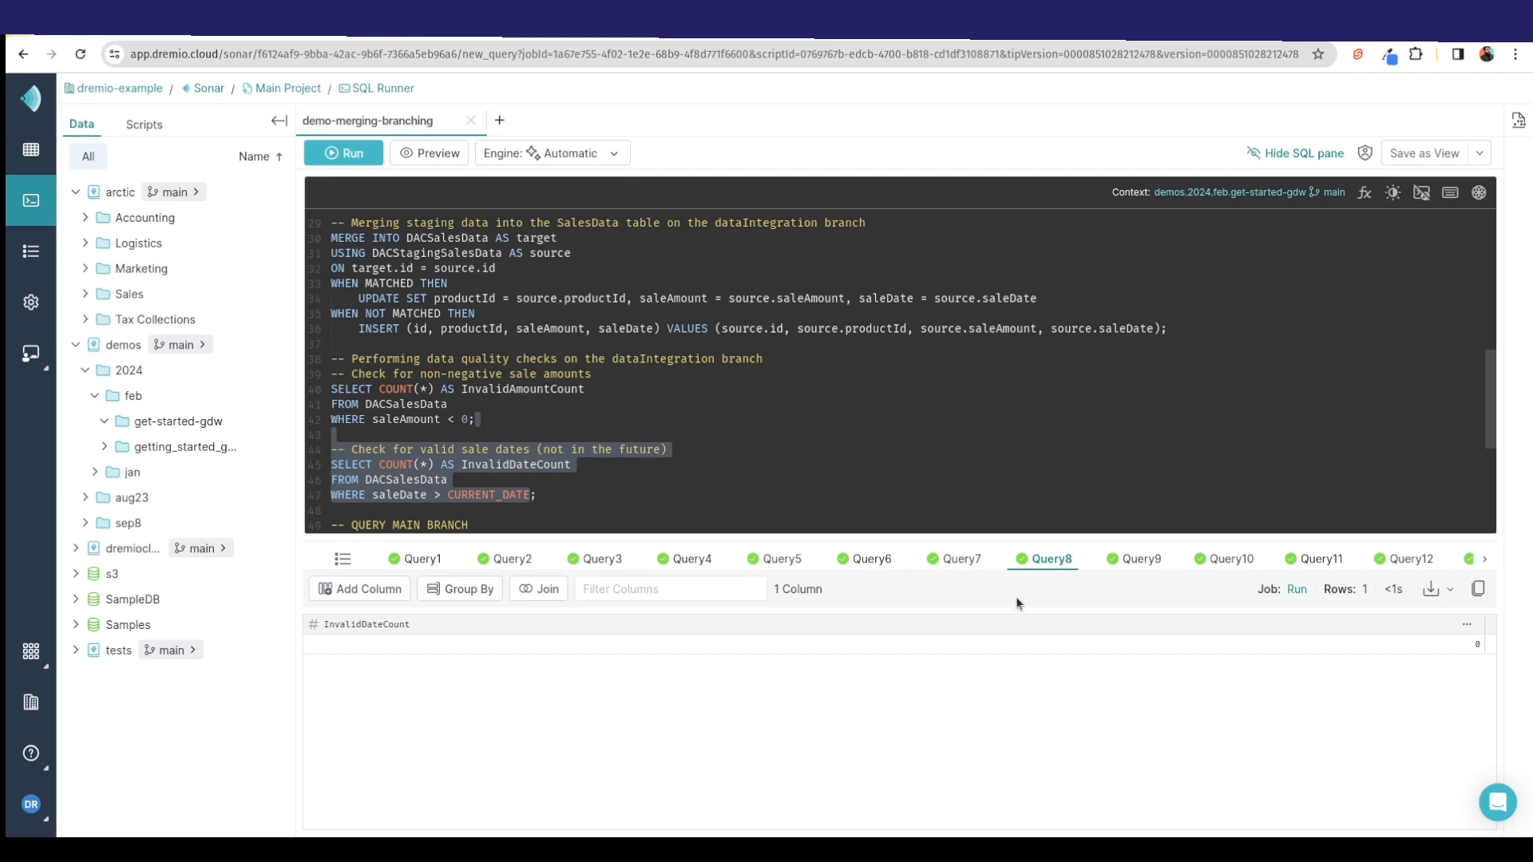
Compare the DACSalesData results on the main branch and the getting_started_gdw_02_2024_02 branch using Query9 and Query10
{"action": "scroll", "coordinate": [1010, 471], "scroll_direction": "down", "scroll_amount": 2}
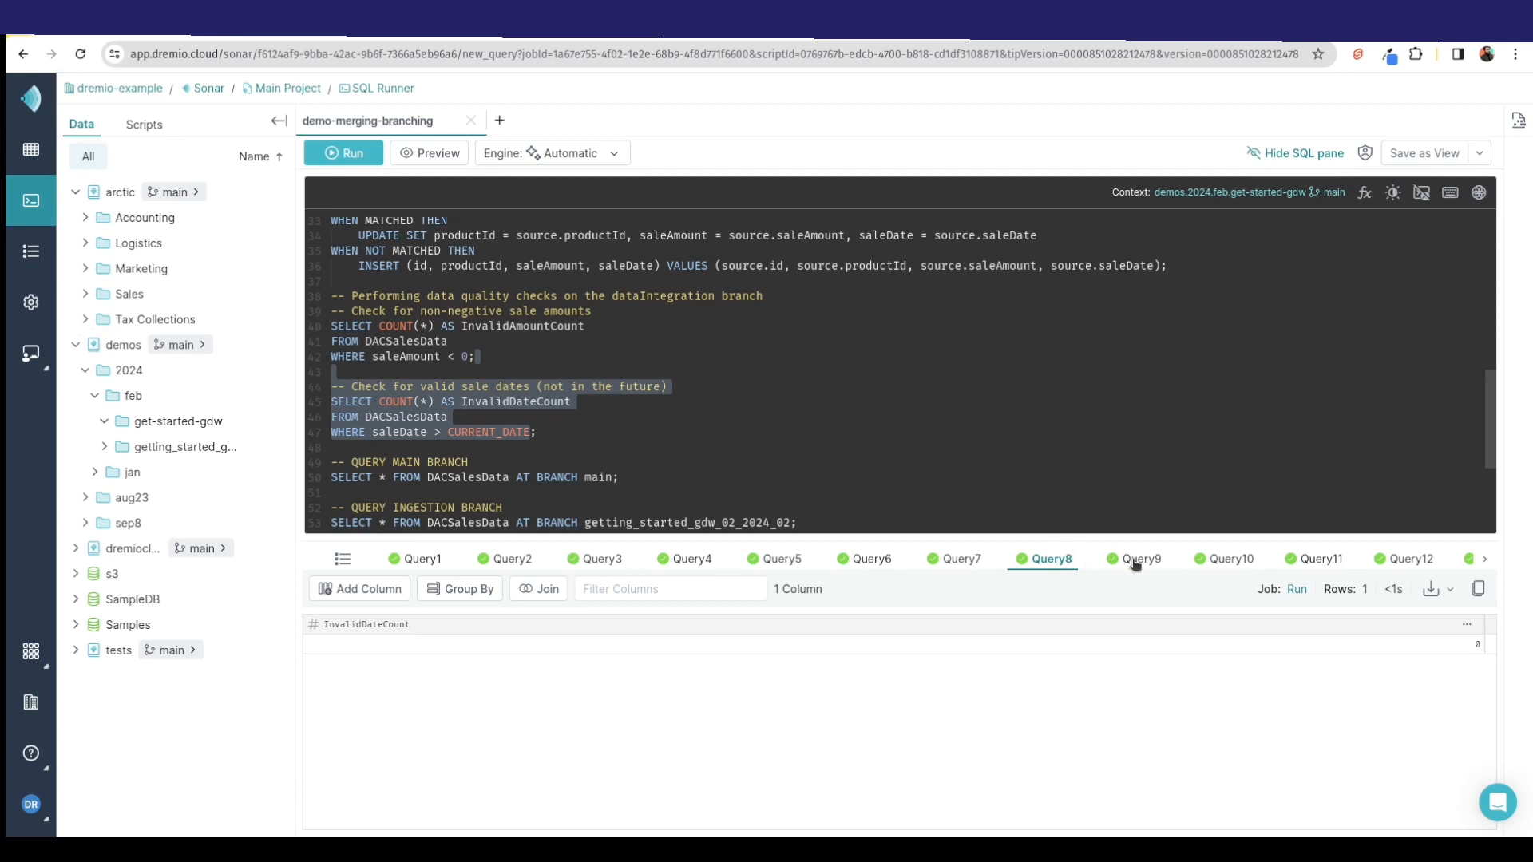
{"action": "scroll", "coordinate": [1140, 507], "scroll_direction": "down", "scroll_amount": 1}
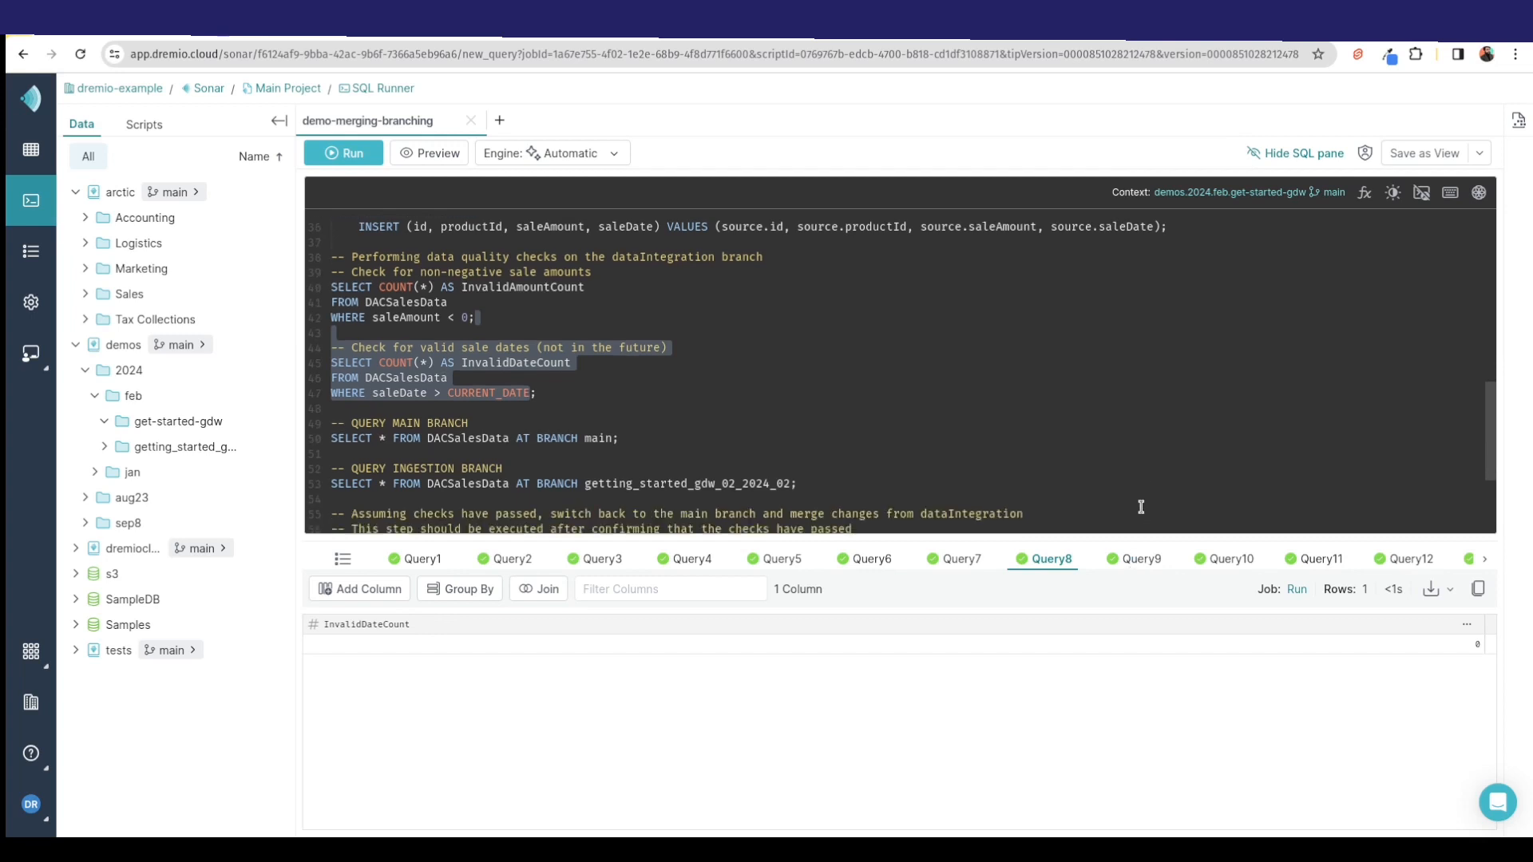
{"action": "left_click", "coordinate": [1142, 559]}
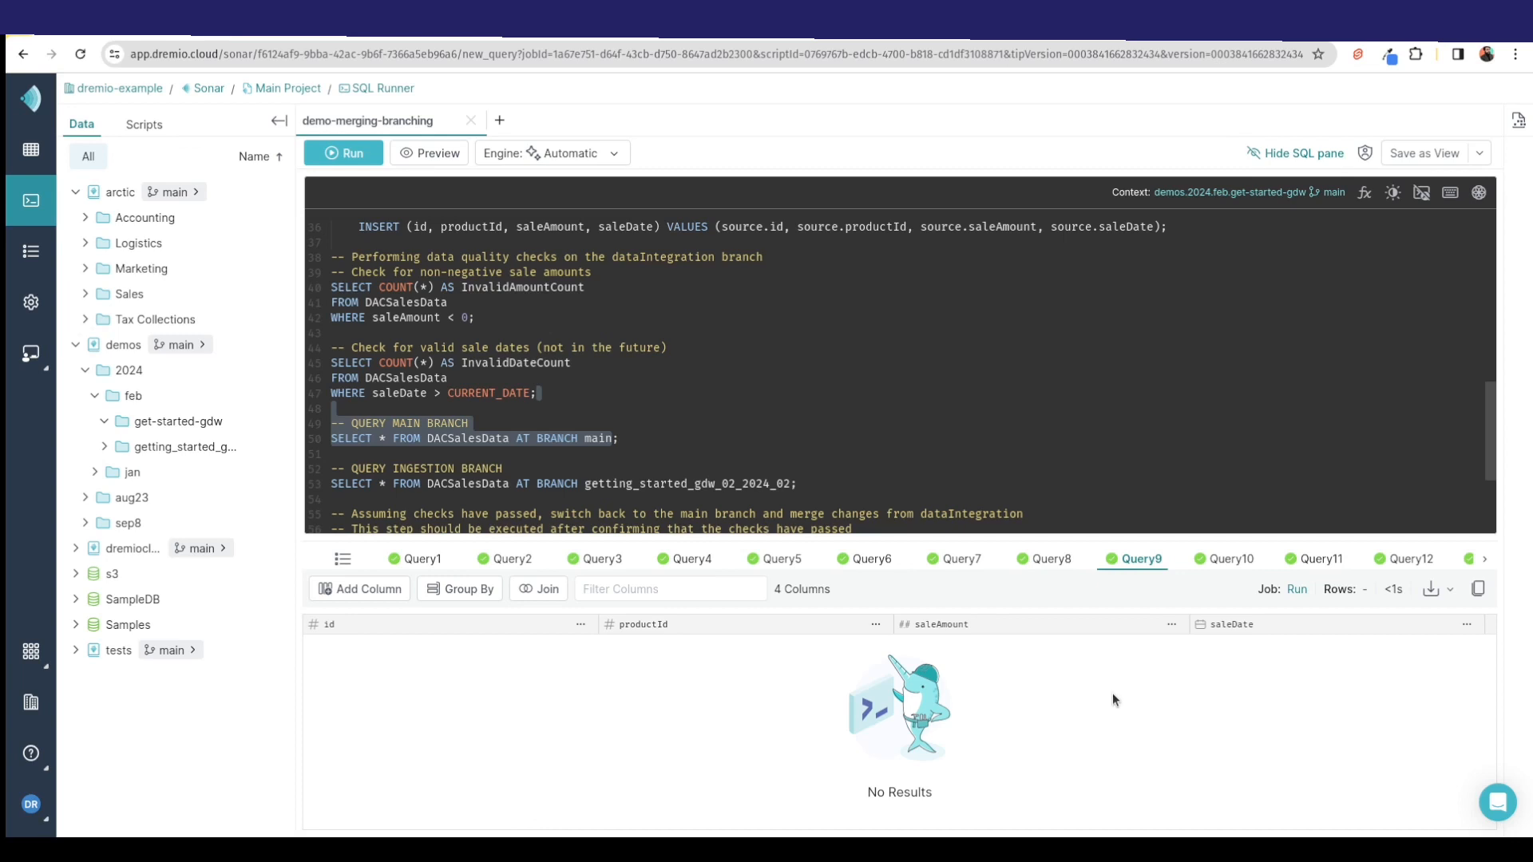
{"action": "left_click", "coordinate": [1232, 562]}
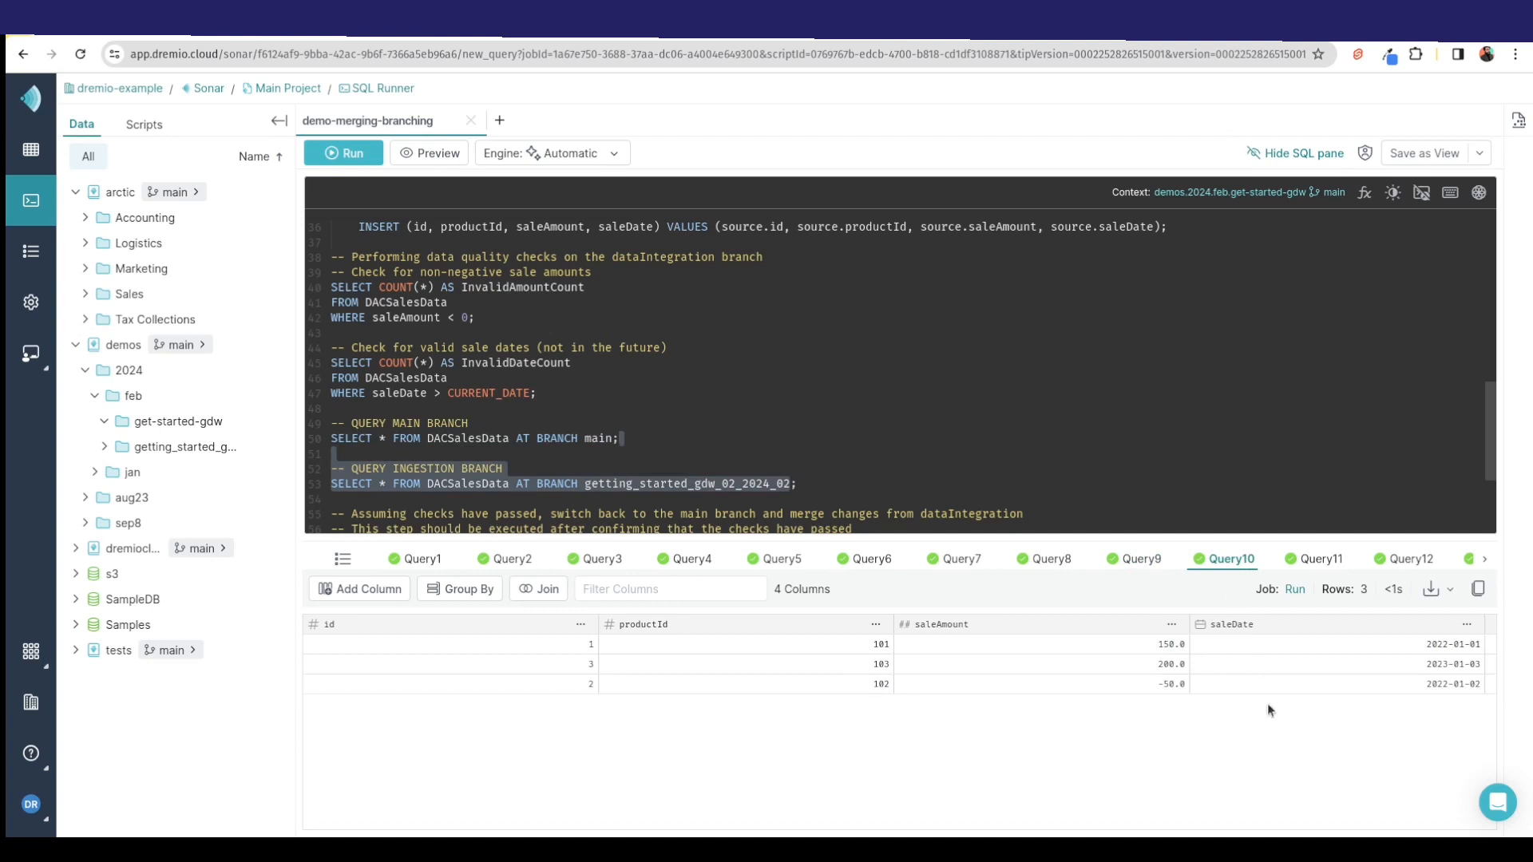
{"action": "left_click", "coordinate": [476, 439]}
{"action": "left_click", "coordinate": [615, 439]}
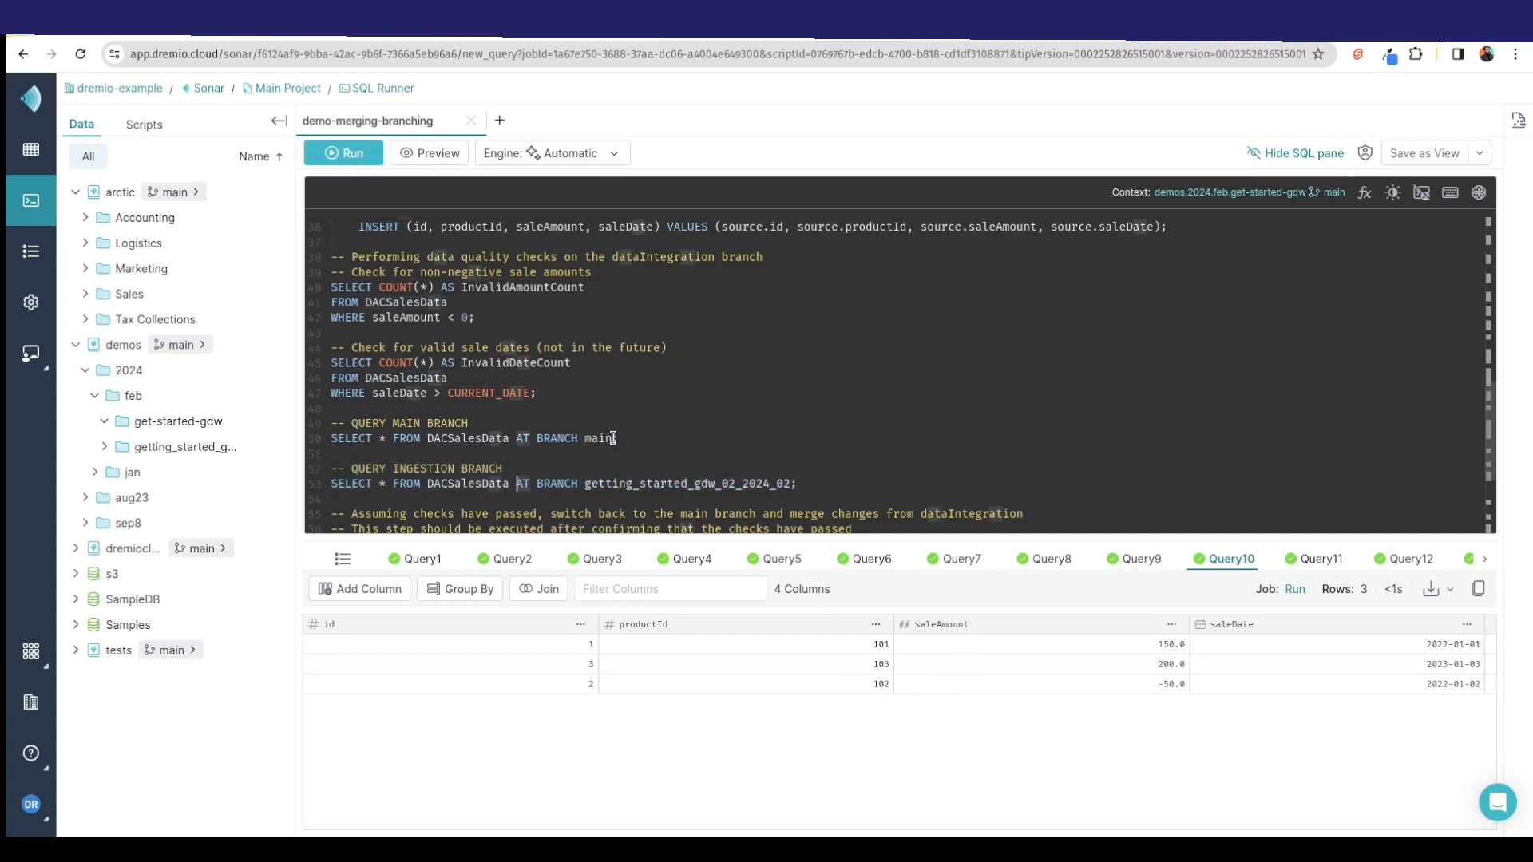
{"action": "left_click", "coordinate": [615, 483]}
Review the results of Query11 and Query12, which switch back to main and merge the ingestion branch into it
{"action": "left_click", "coordinate": [1303, 567]}
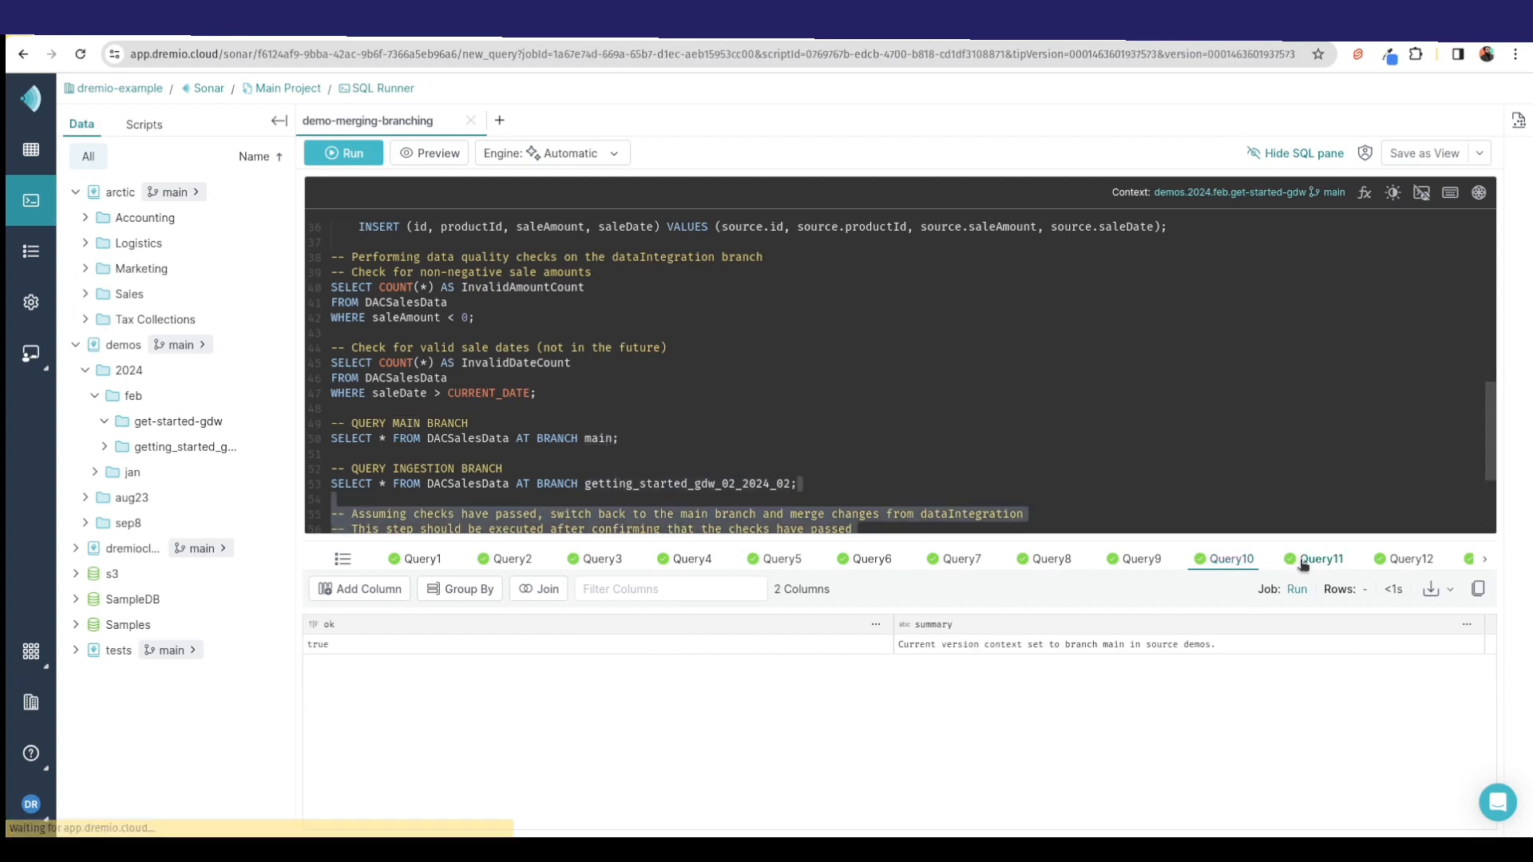
{"action": "scroll", "coordinate": [872, 375], "scroll_direction": "down", "scroll_amount": 3}
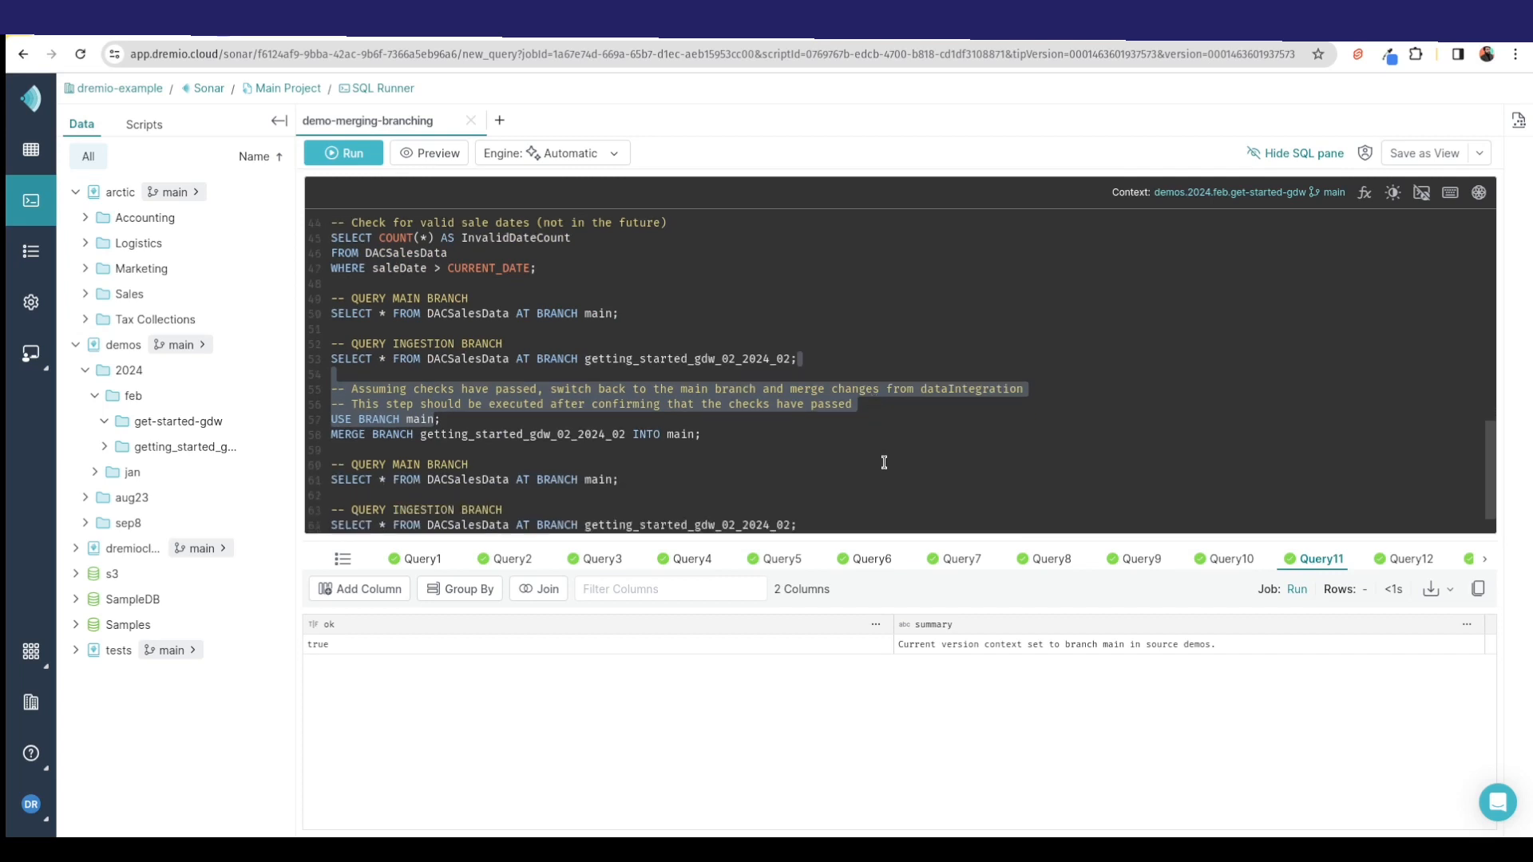
{"action": "left_click", "coordinate": [1416, 560]}
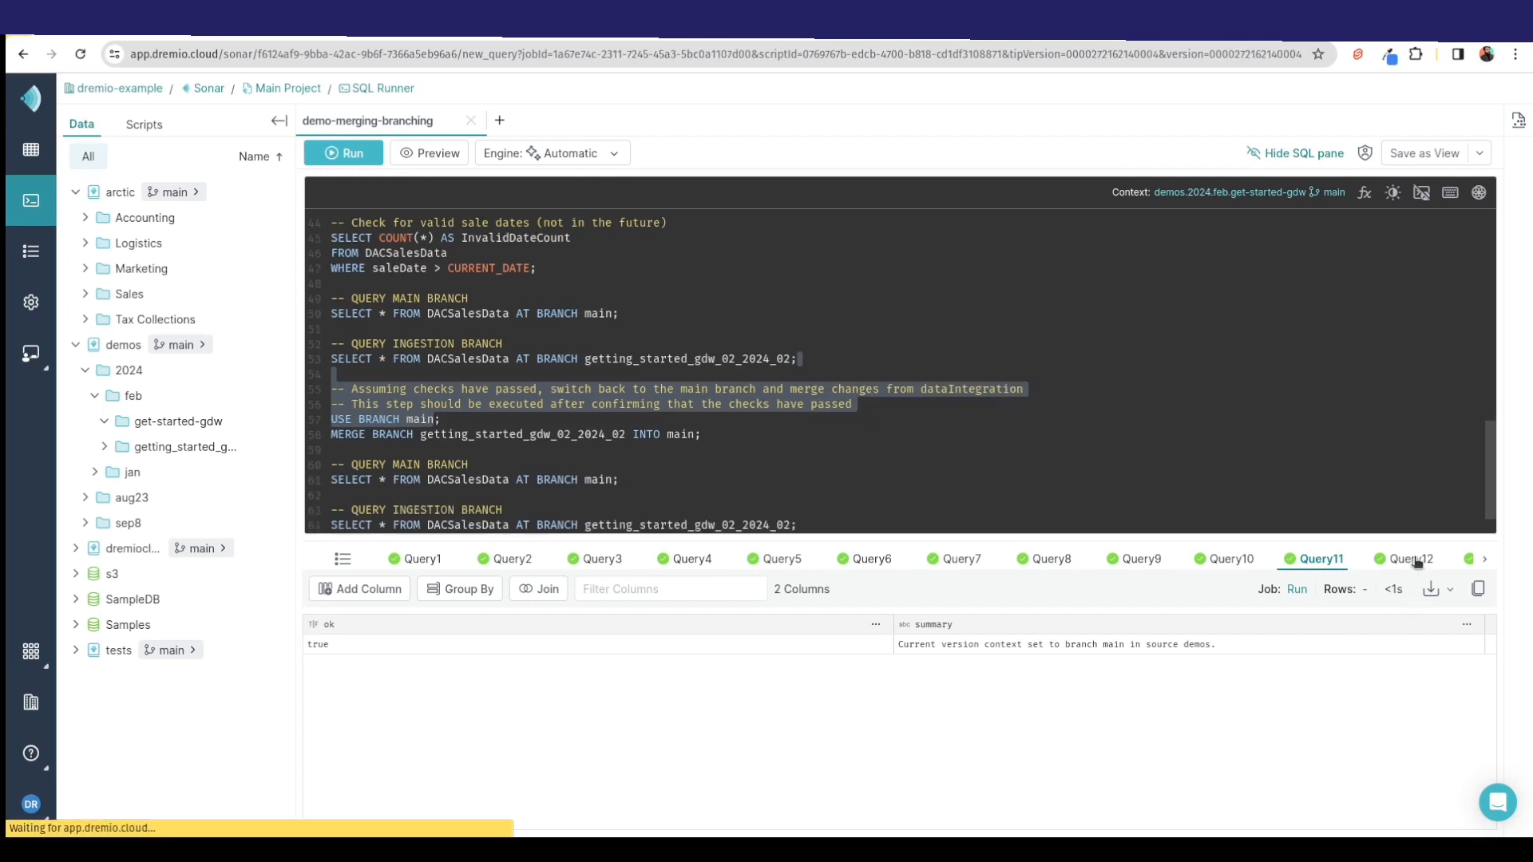
{"action": "left_click", "coordinate": [625, 434]}
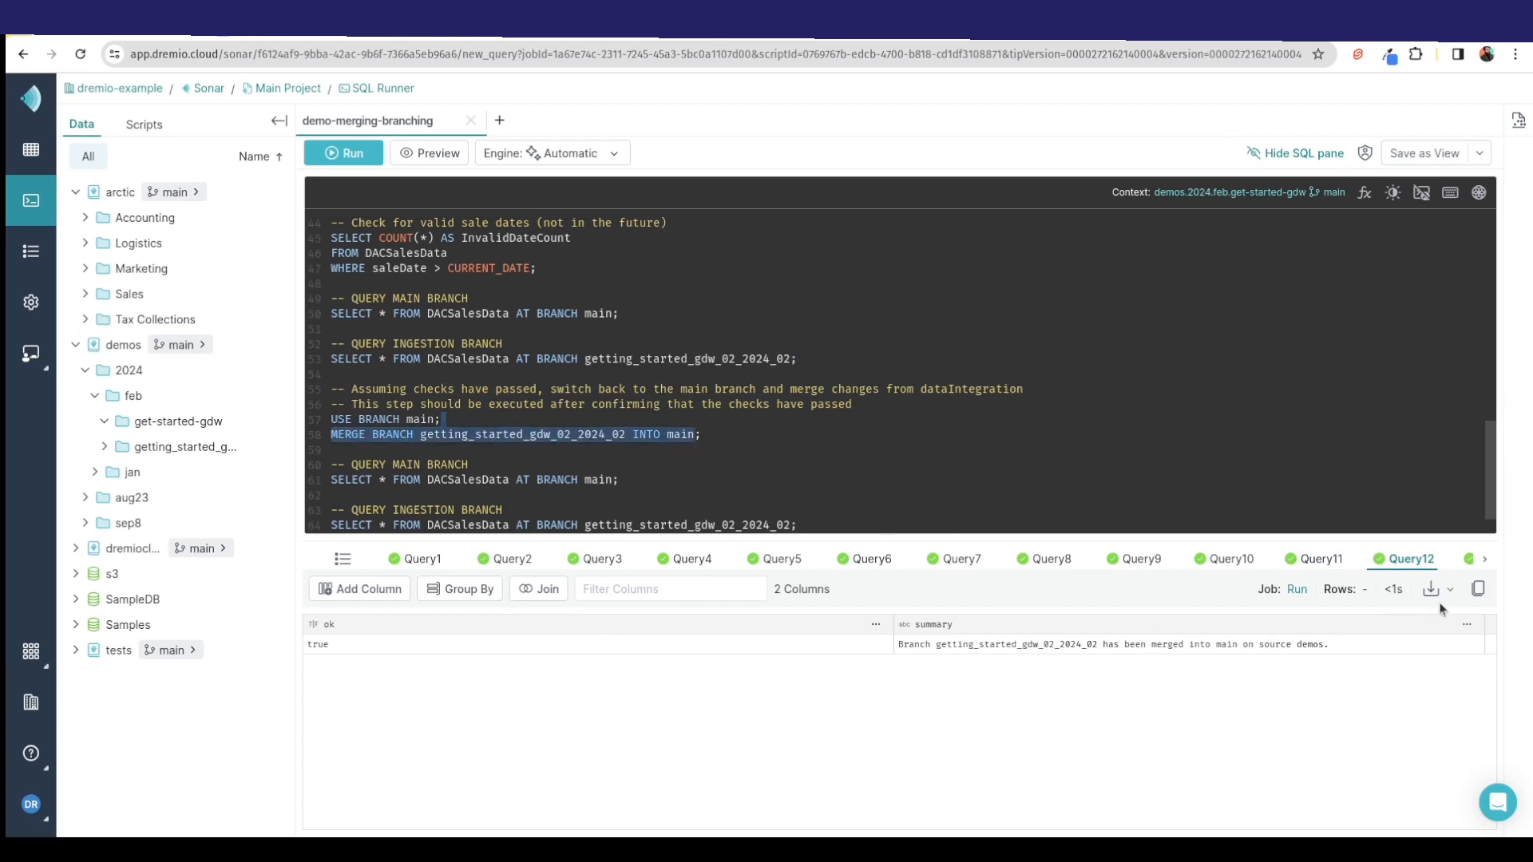
Compare the post-merge DACSalesData results on main and the getting_started_gdw_02_2024_02 branch using Query13 and Query14
{"action": "left_click", "coordinate": [1478, 559]}
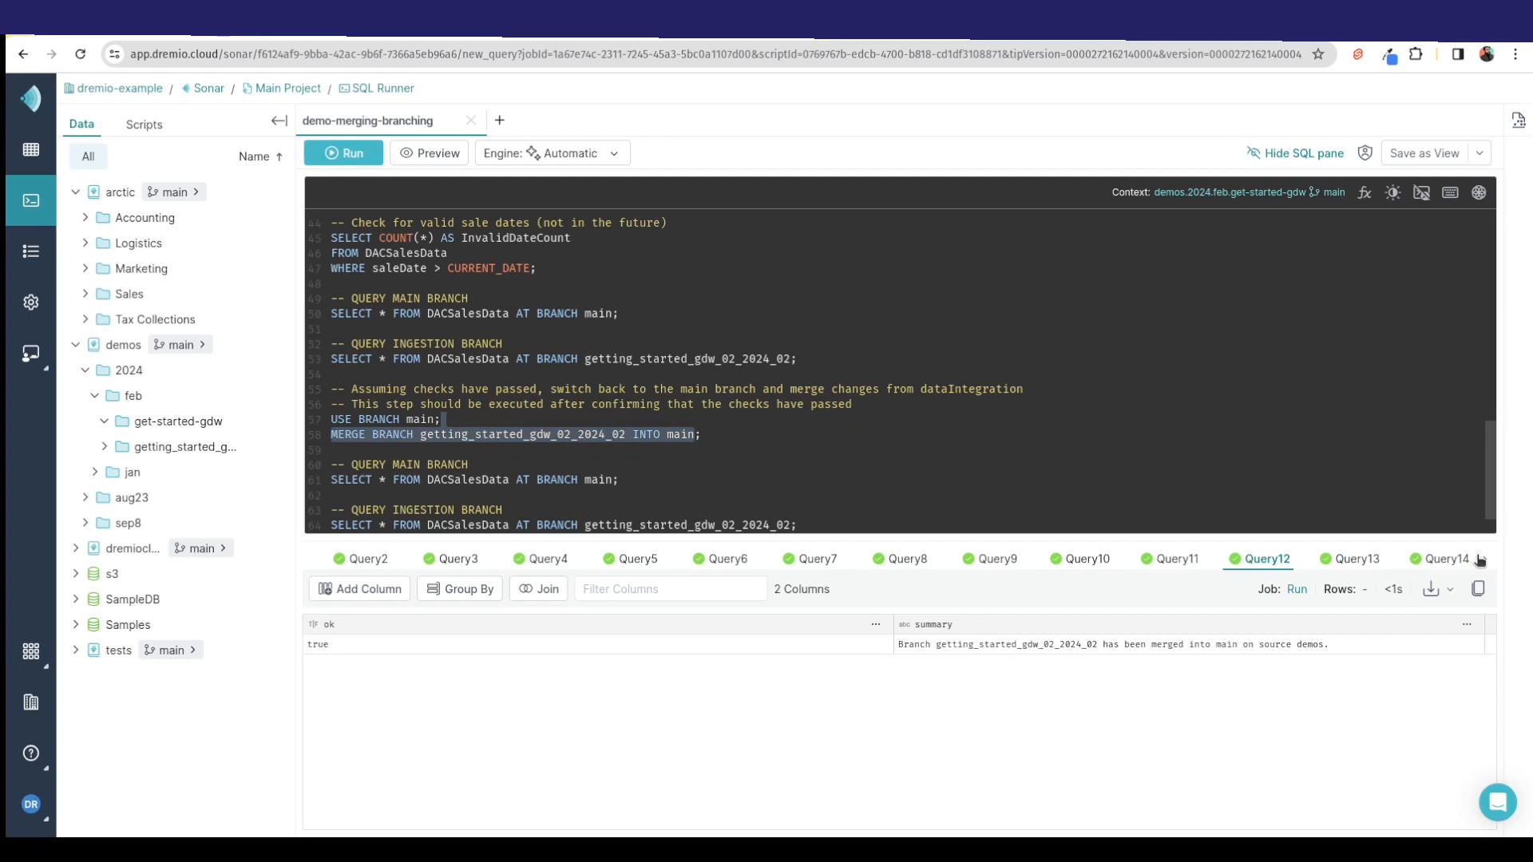
{"action": "left_click", "coordinate": [1350, 557]}
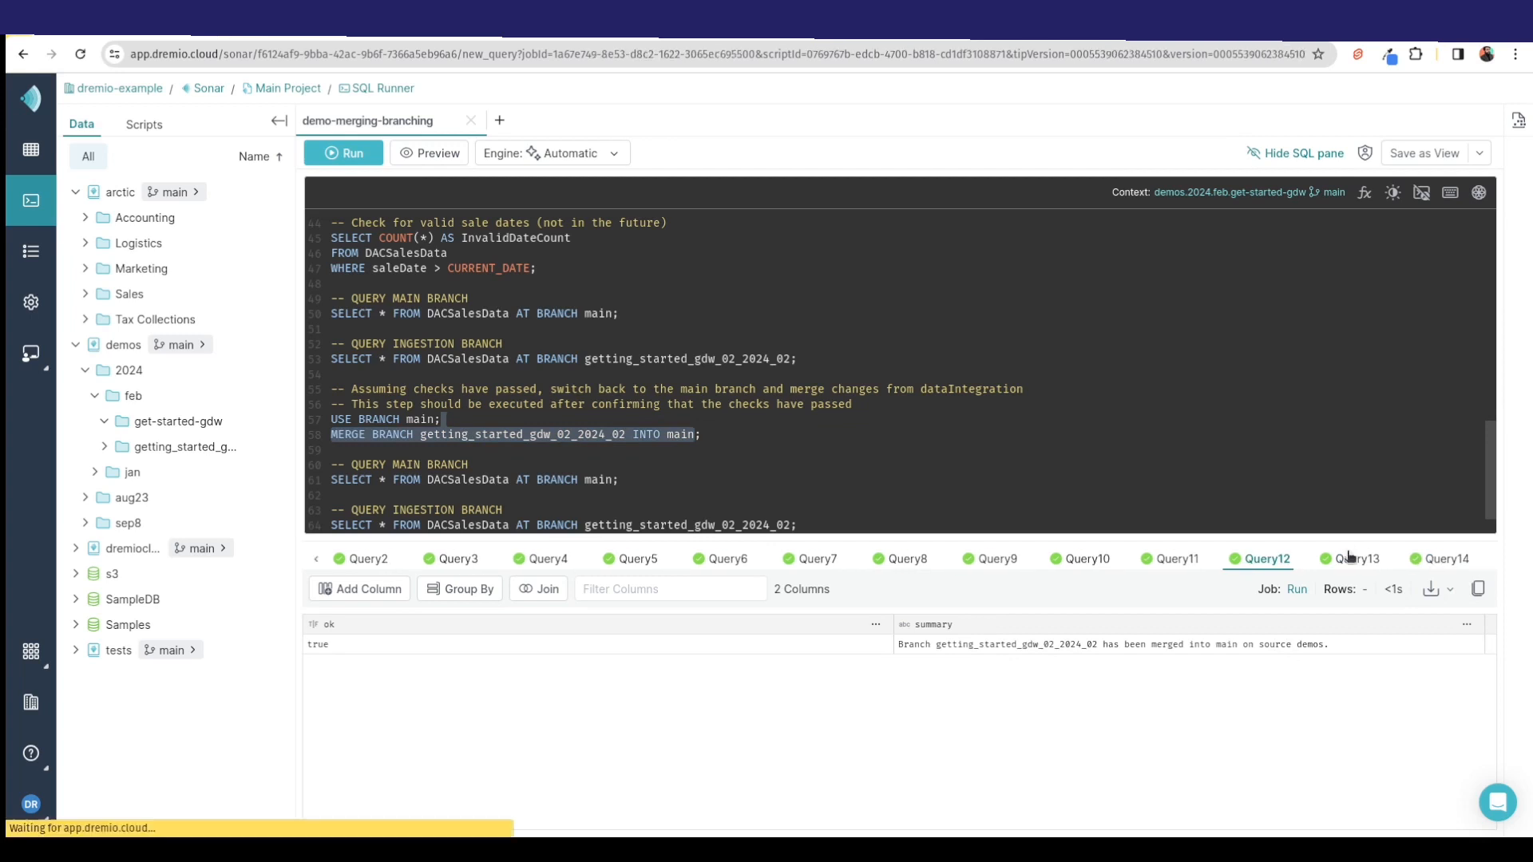
{"action": "left_click", "coordinate": [1442, 562]}
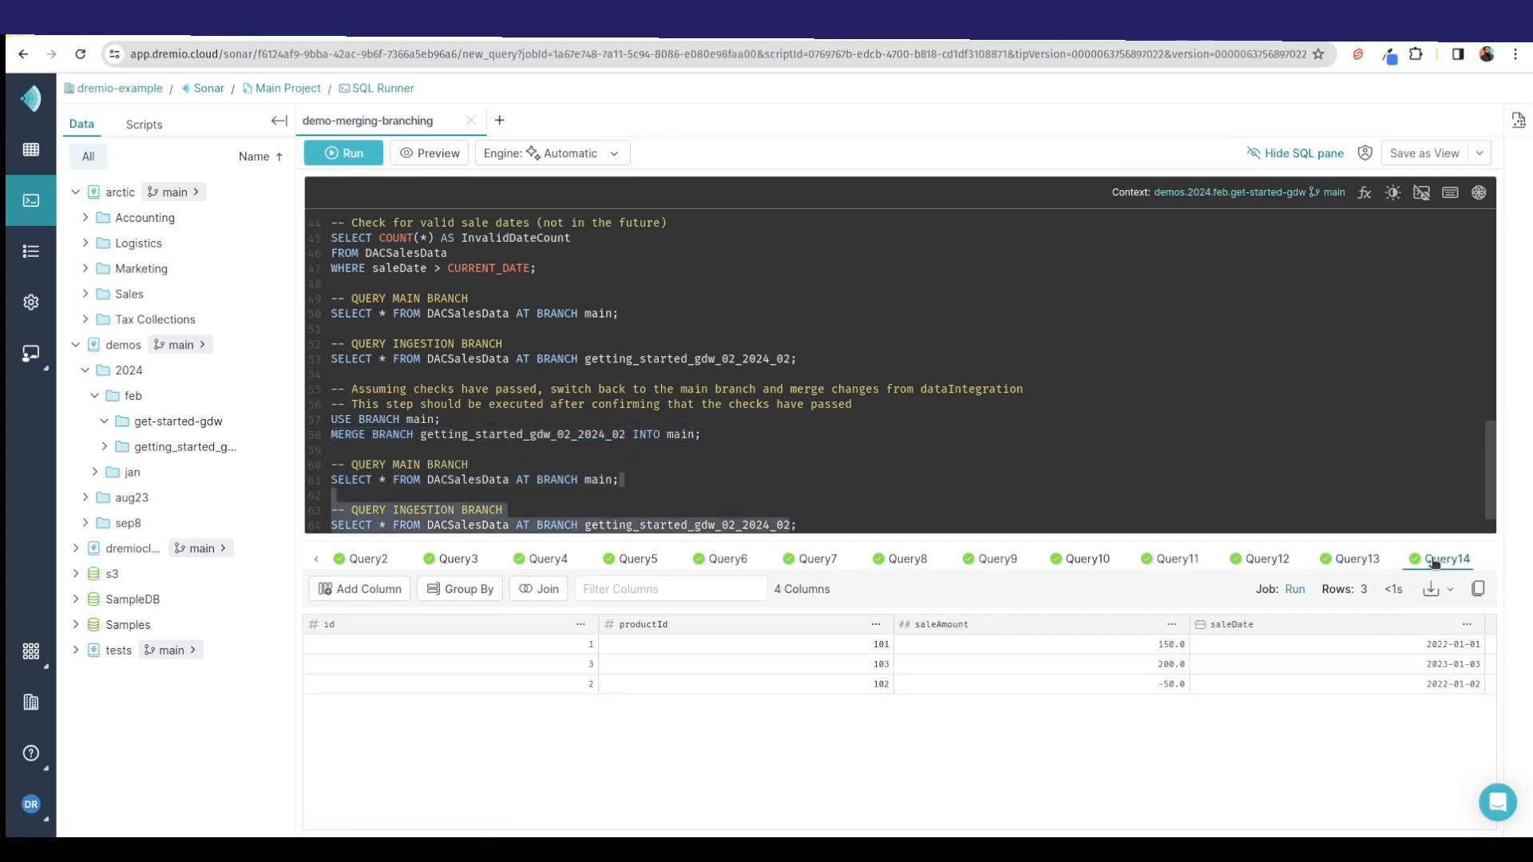
{"action": "left_click", "coordinate": [1366, 559]}
{"action": "left_click", "coordinate": [1442, 561]}
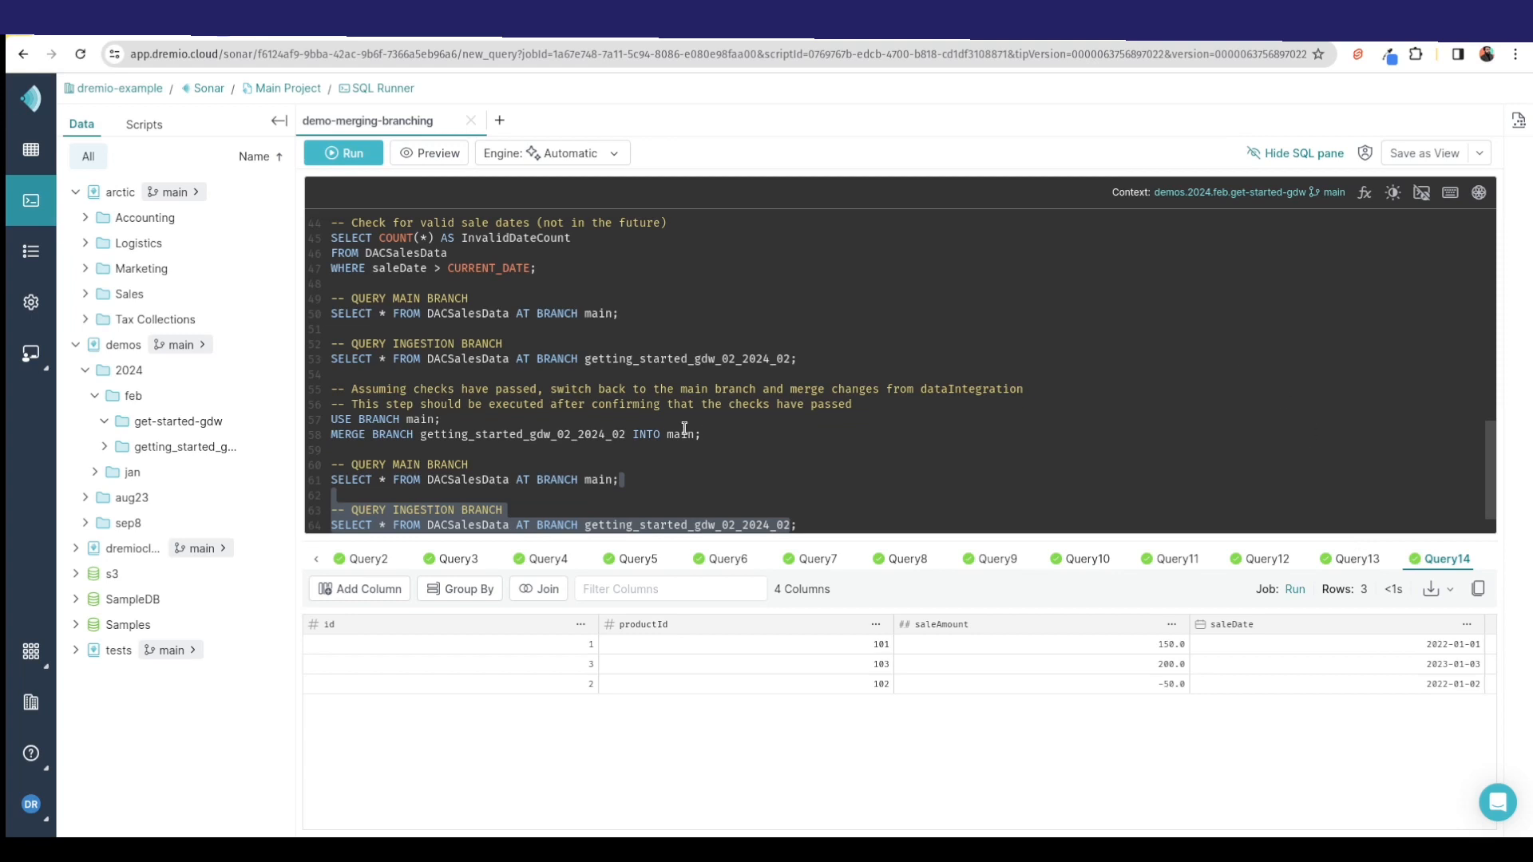
Open the demos catalog from the Arctic catalogs and review its list of branches with their latest commits
{"action": "left_click", "coordinate": [172, 347]}
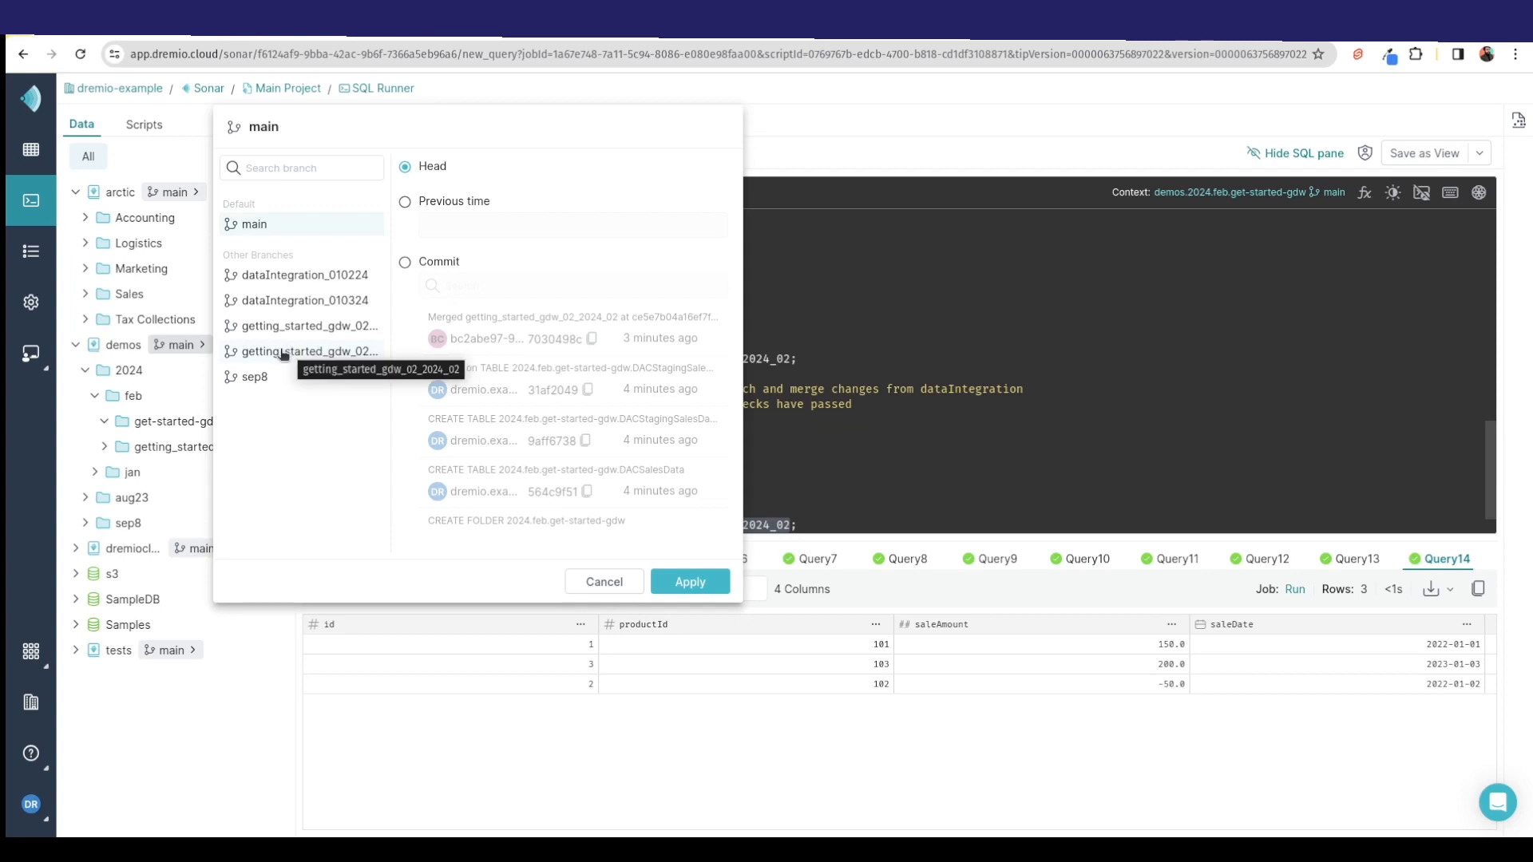
{"action": "left_click", "coordinate": [36, 658]}
{"action": "mouse_move", "coordinate": [36, 658]}
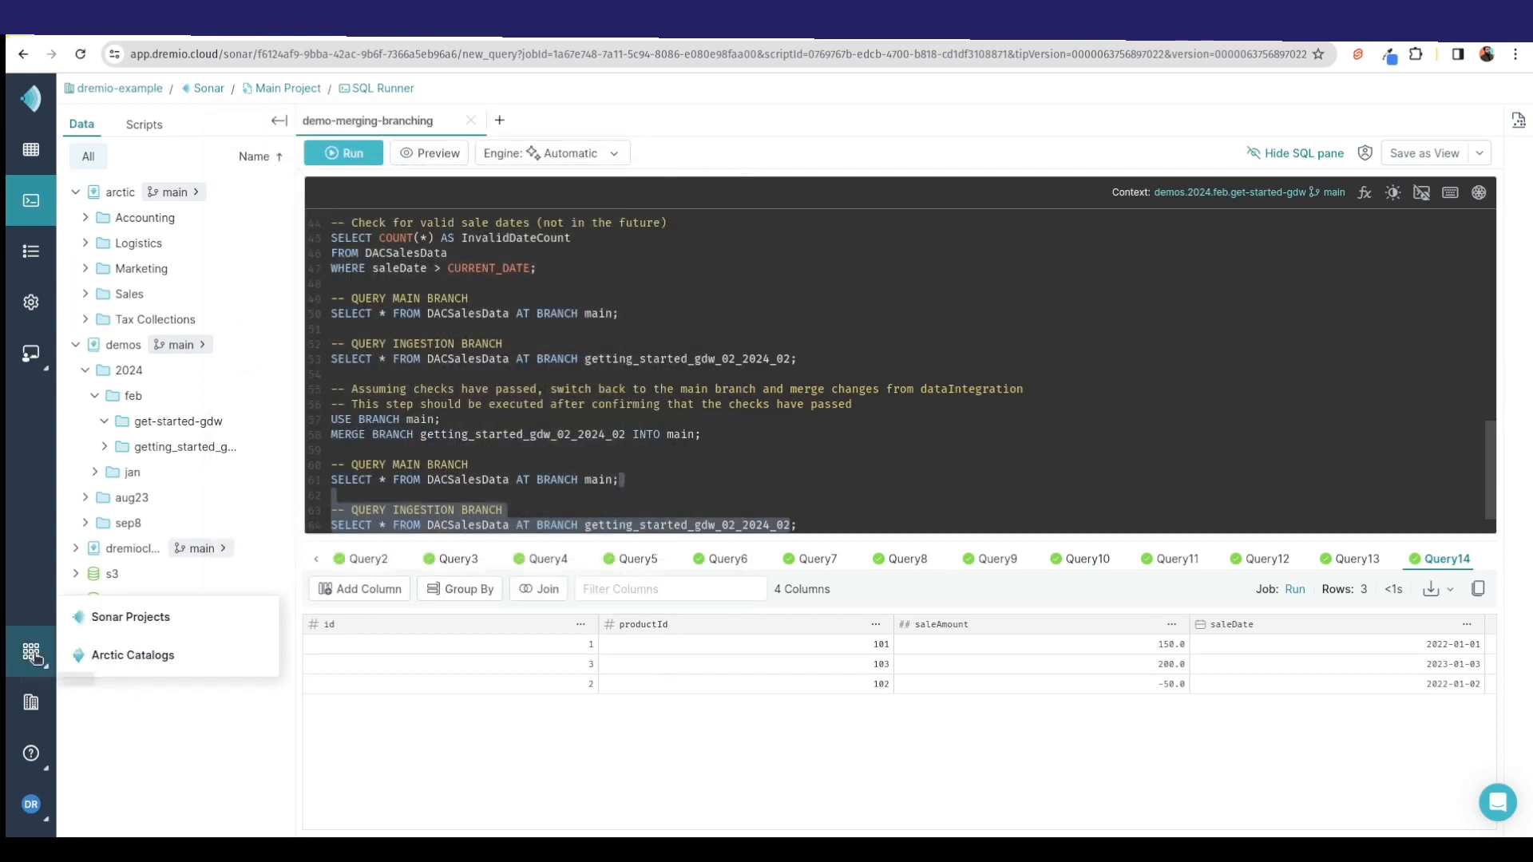
{"action": "left_click", "coordinate": [114, 661]}
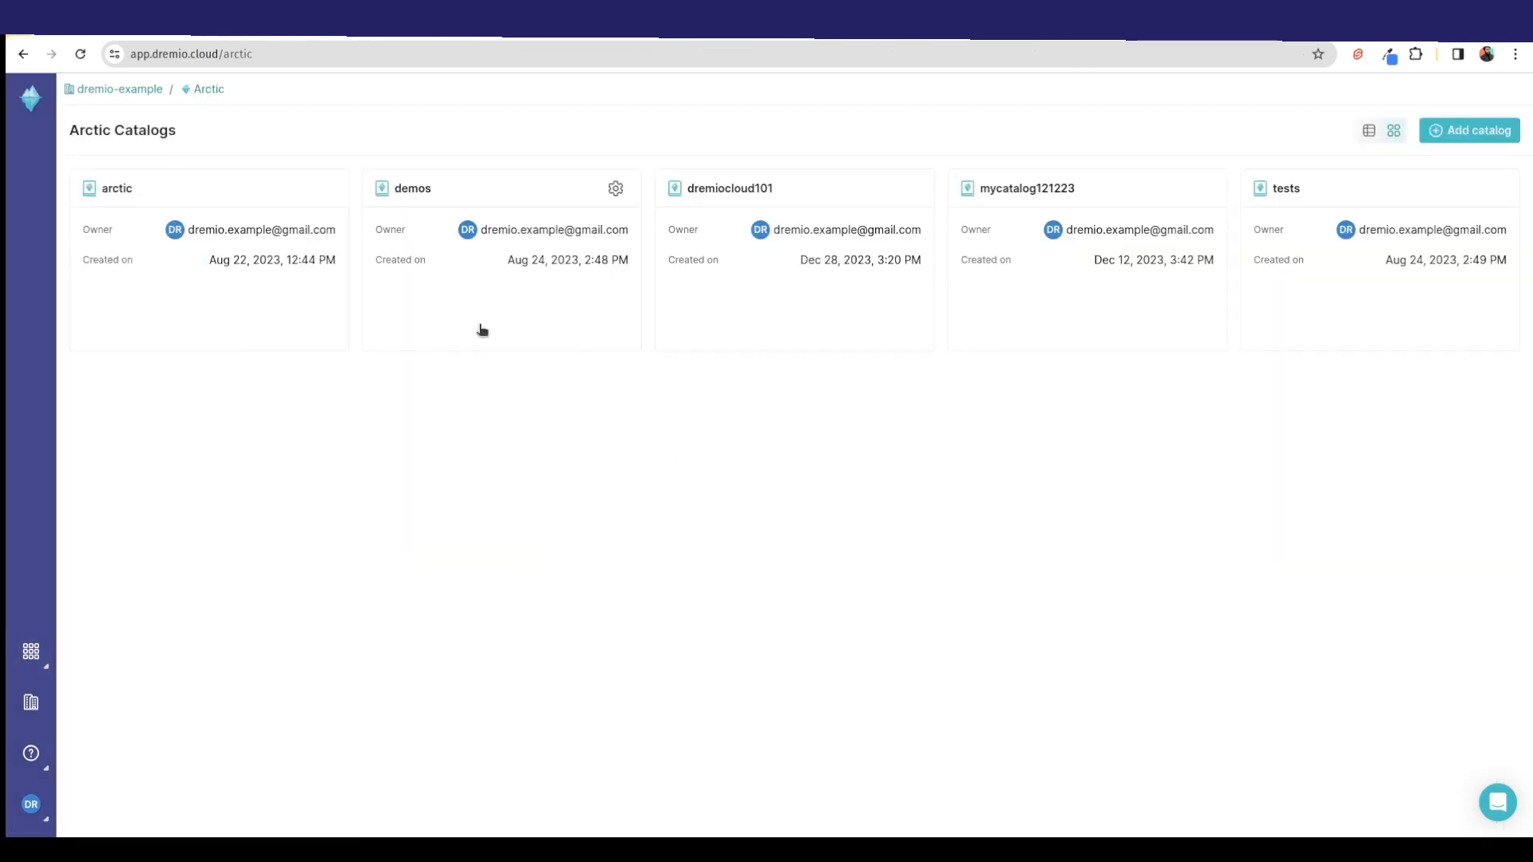
{"action": "left_click", "coordinate": [431, 306]}
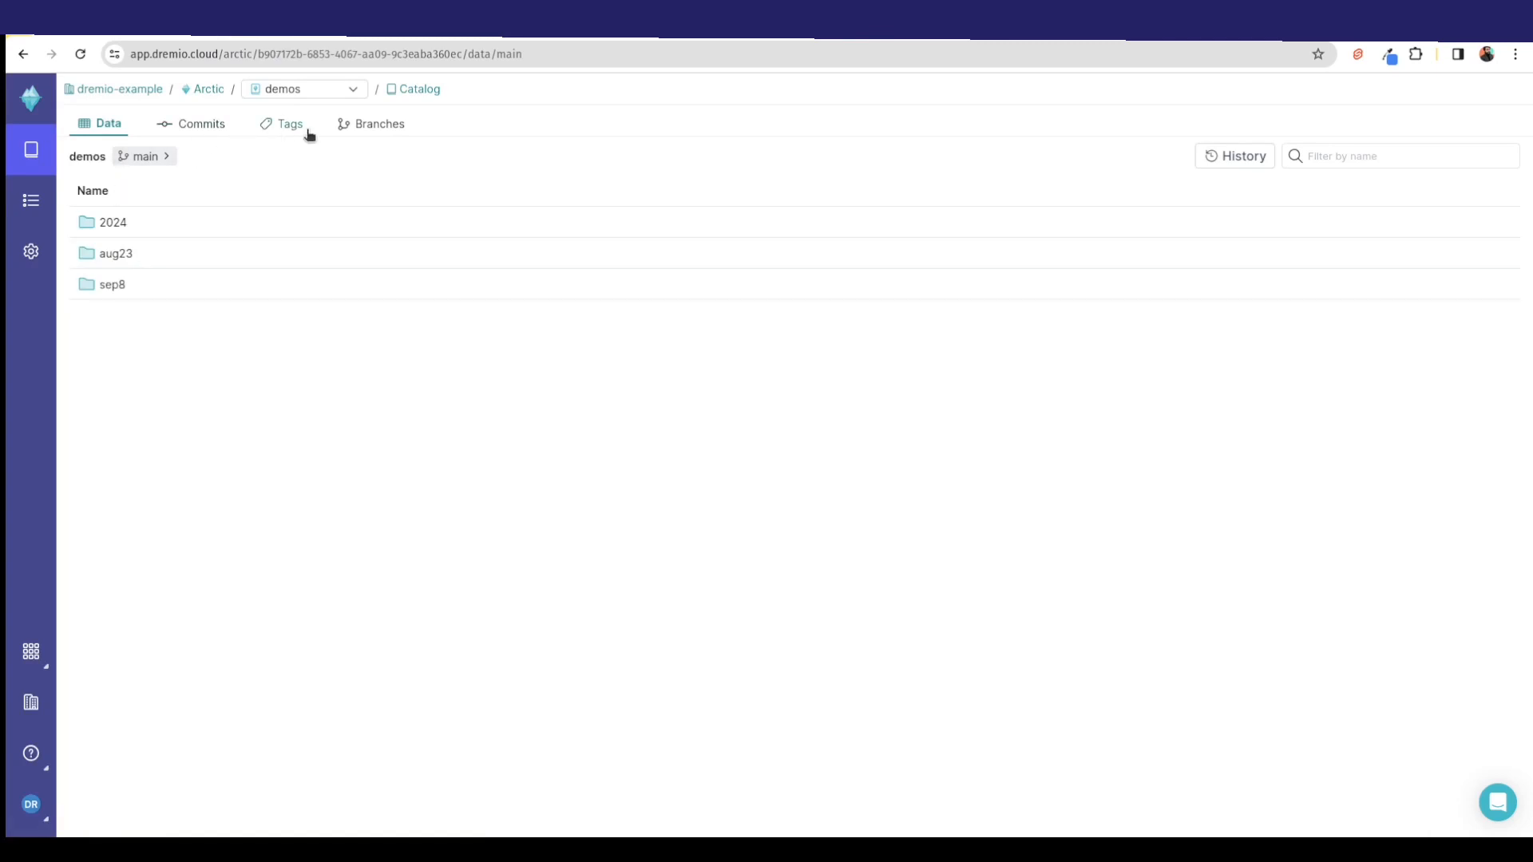
{"action": "left_click", "coordinate": [372, 128]}
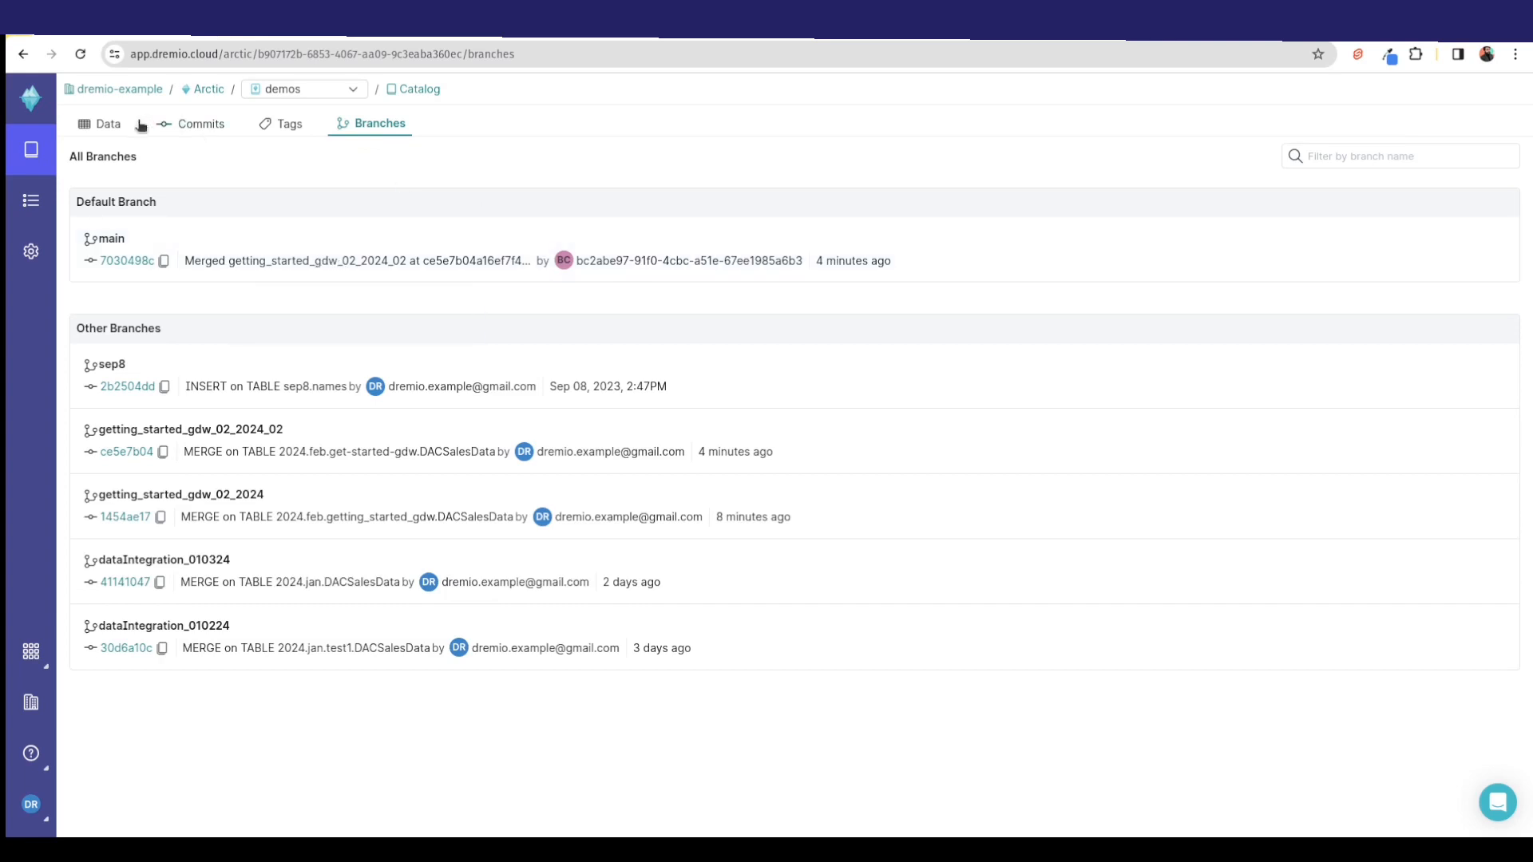
Switch the demos catalog data to the dataIntegration_010224 branch and examine its MERGE commit 30d6a10c on 2024.jan.test1.DACSalesData
{"action": "left_click", "coordinate": [109, 126]}
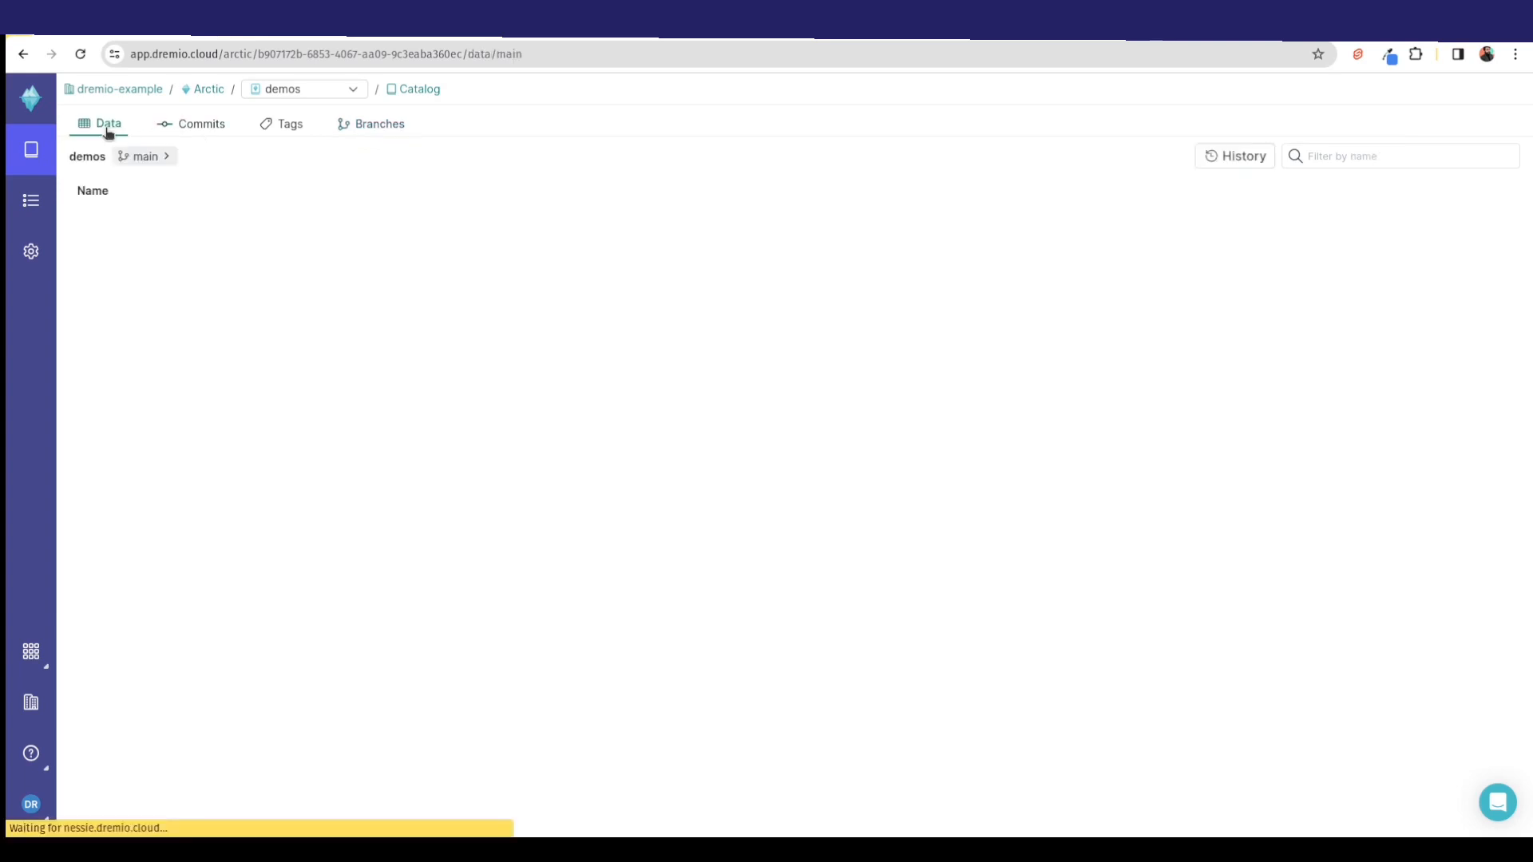
{"action": "left_click", "coordinate": [148, 158]}
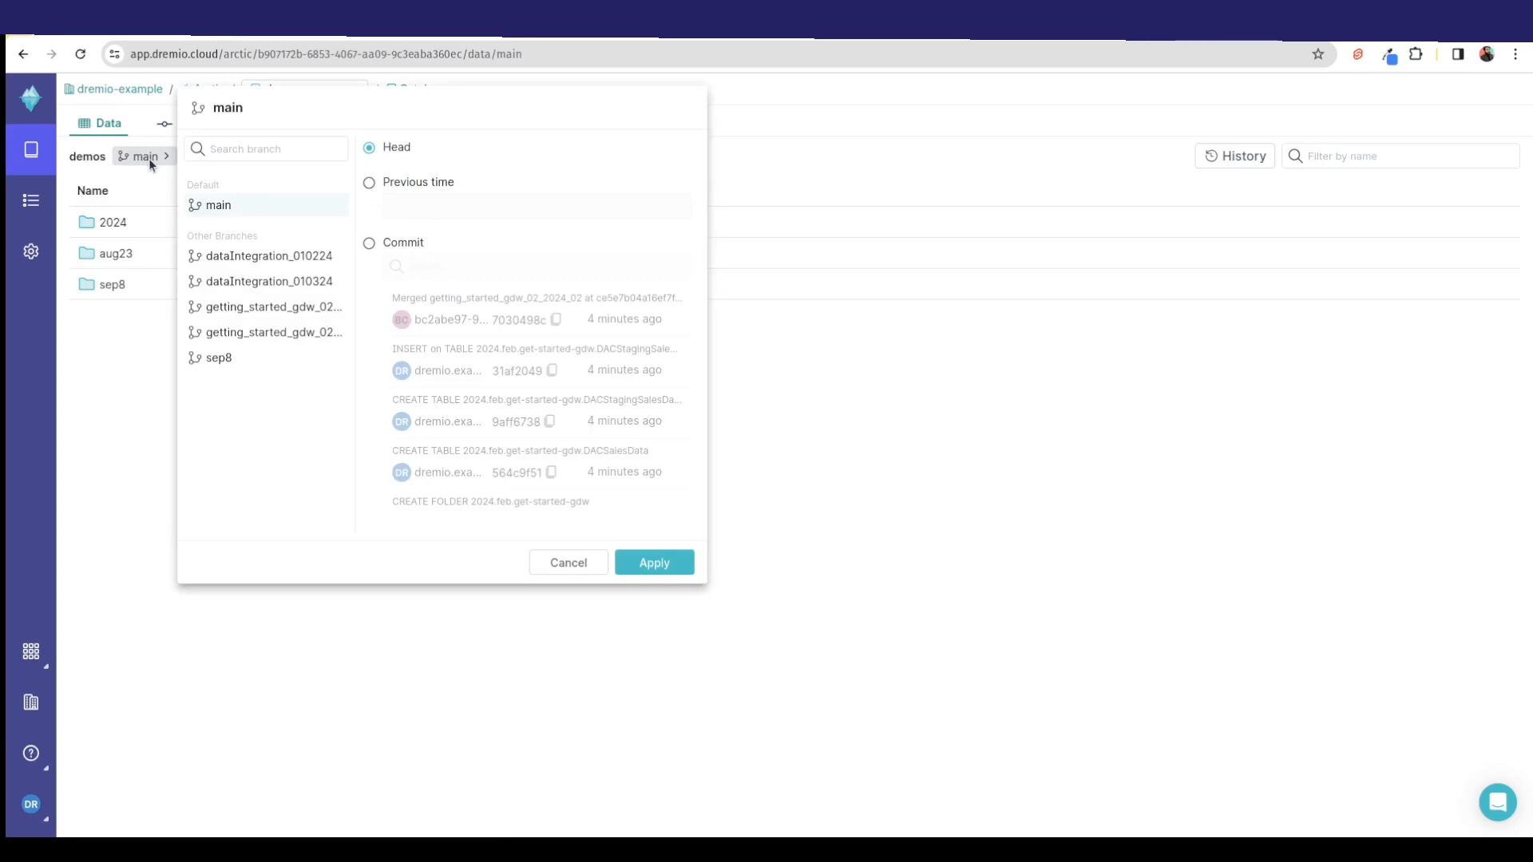
{"action": "left_click", "coordinate": [272, 258]}
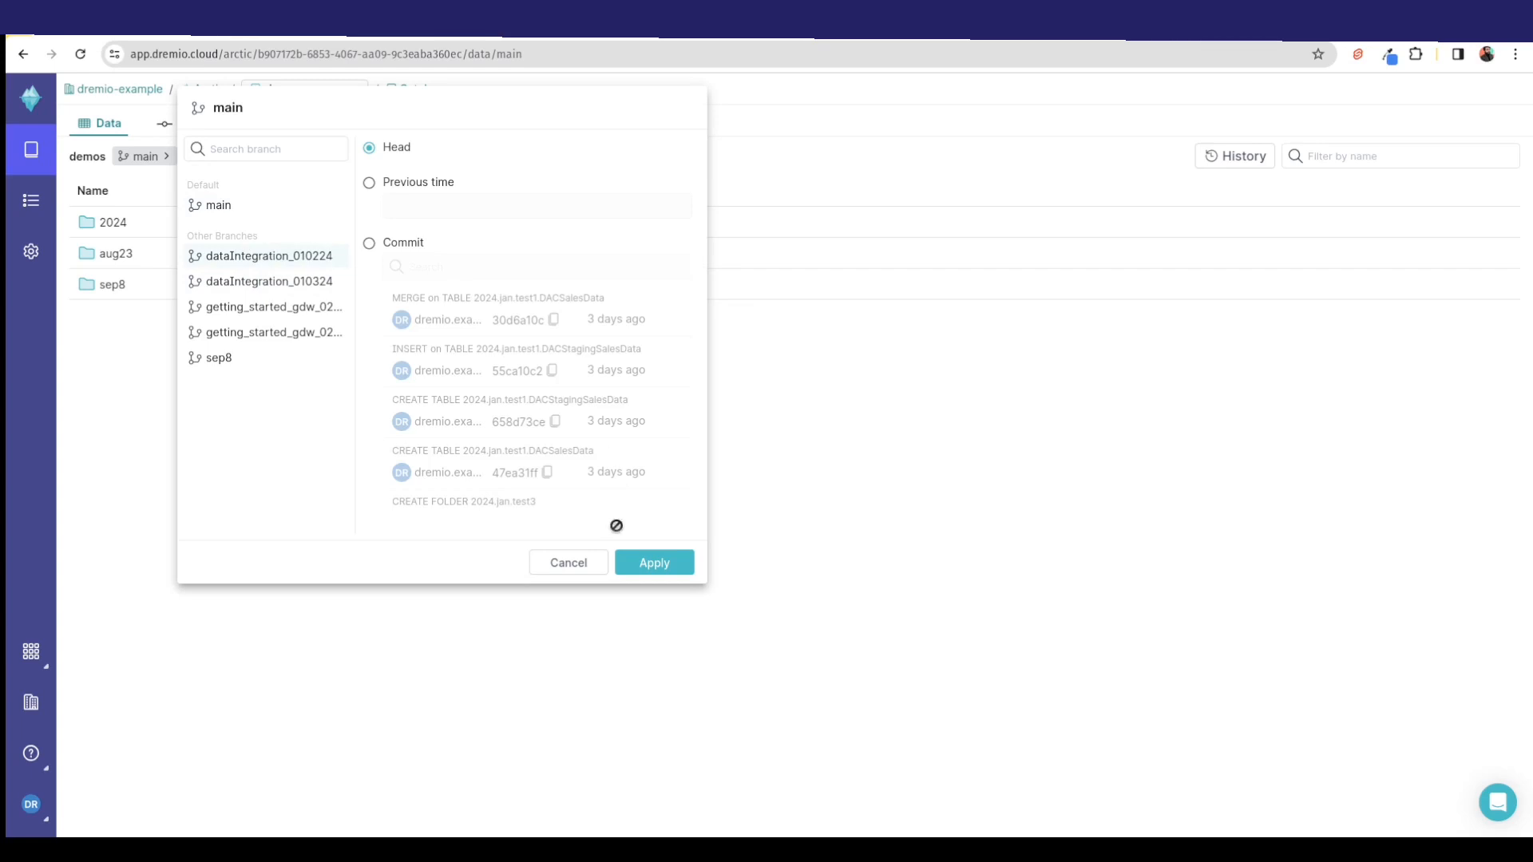
{"action": "left_click", "coordinate": [638, 564]}
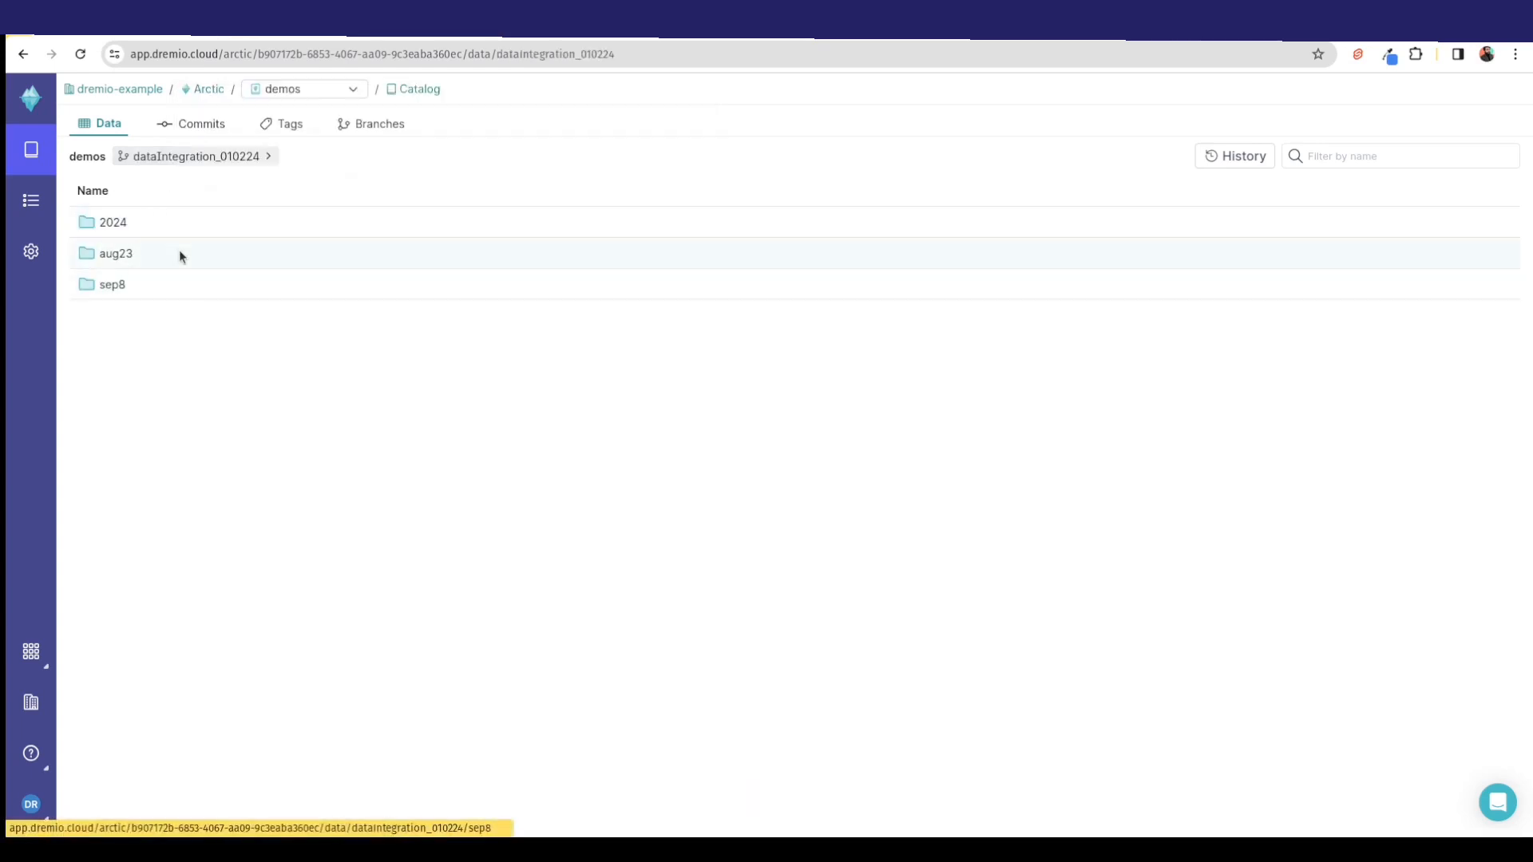
{"action": "left_click", "coordinate": [190, 125]}
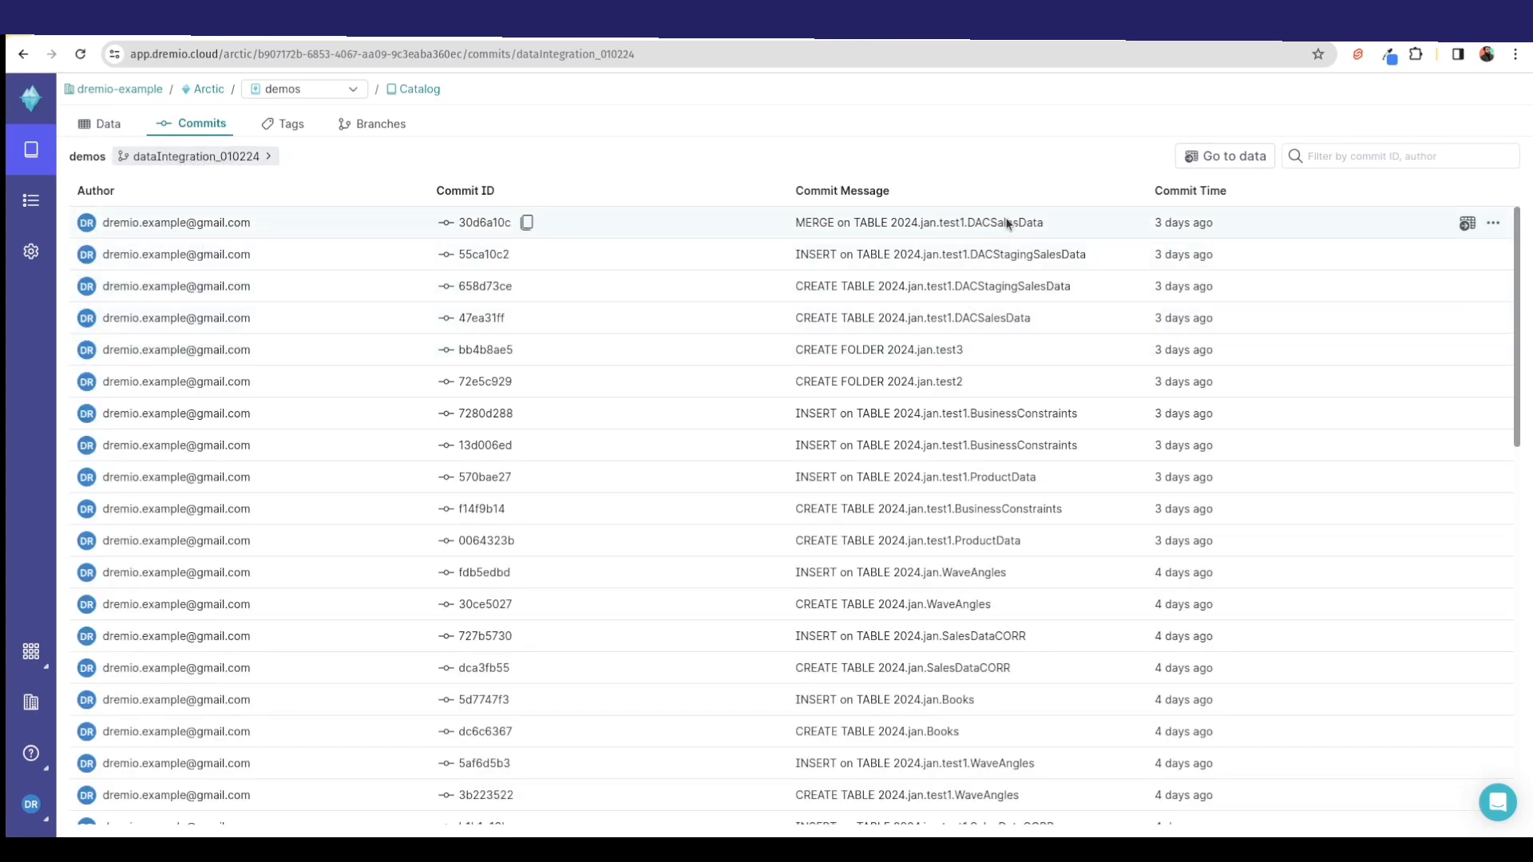
{"action": "left_click", "coordinate": [160, 224]}
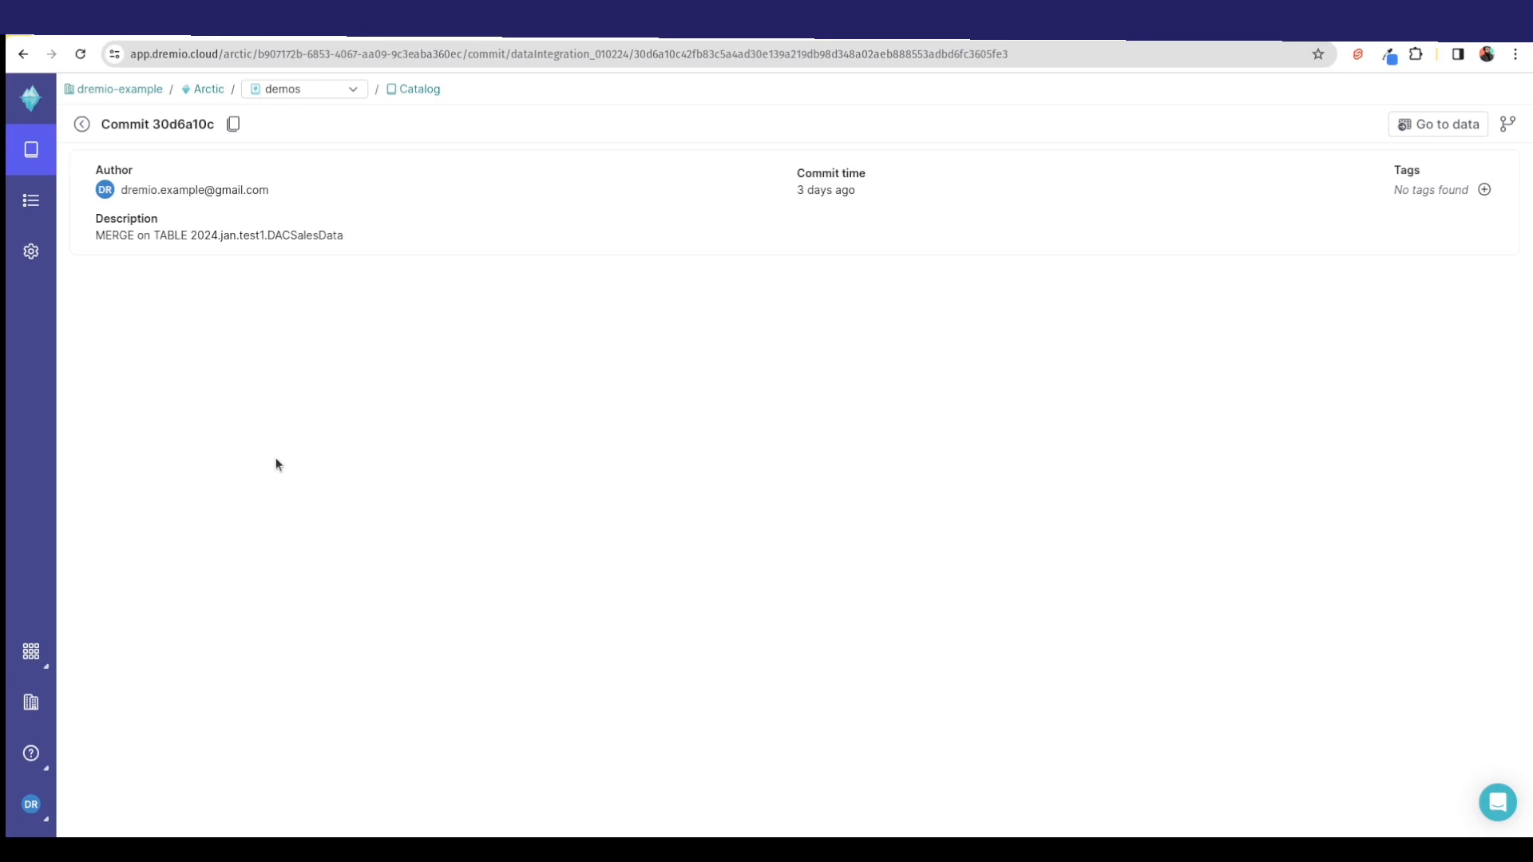
Return to the Sonar projects and open Main Project to show its datasets
{"action": "left_click", "coordinate": [37, 657]}
{"action": "left_click", "coordinate": [112, 622]}
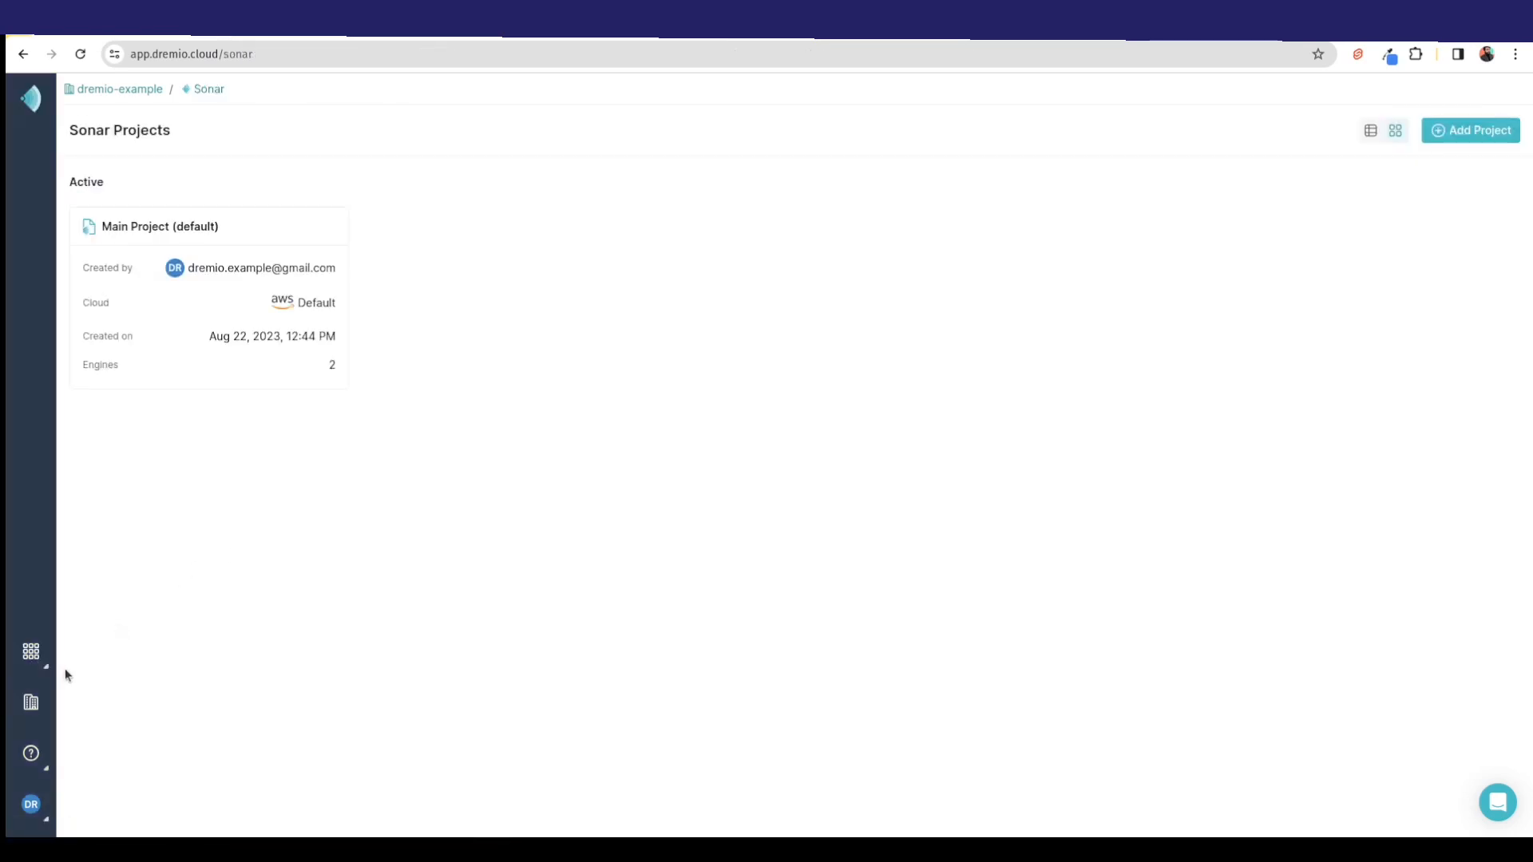
{"action": "left_click", "coordinate": [219, 312]}
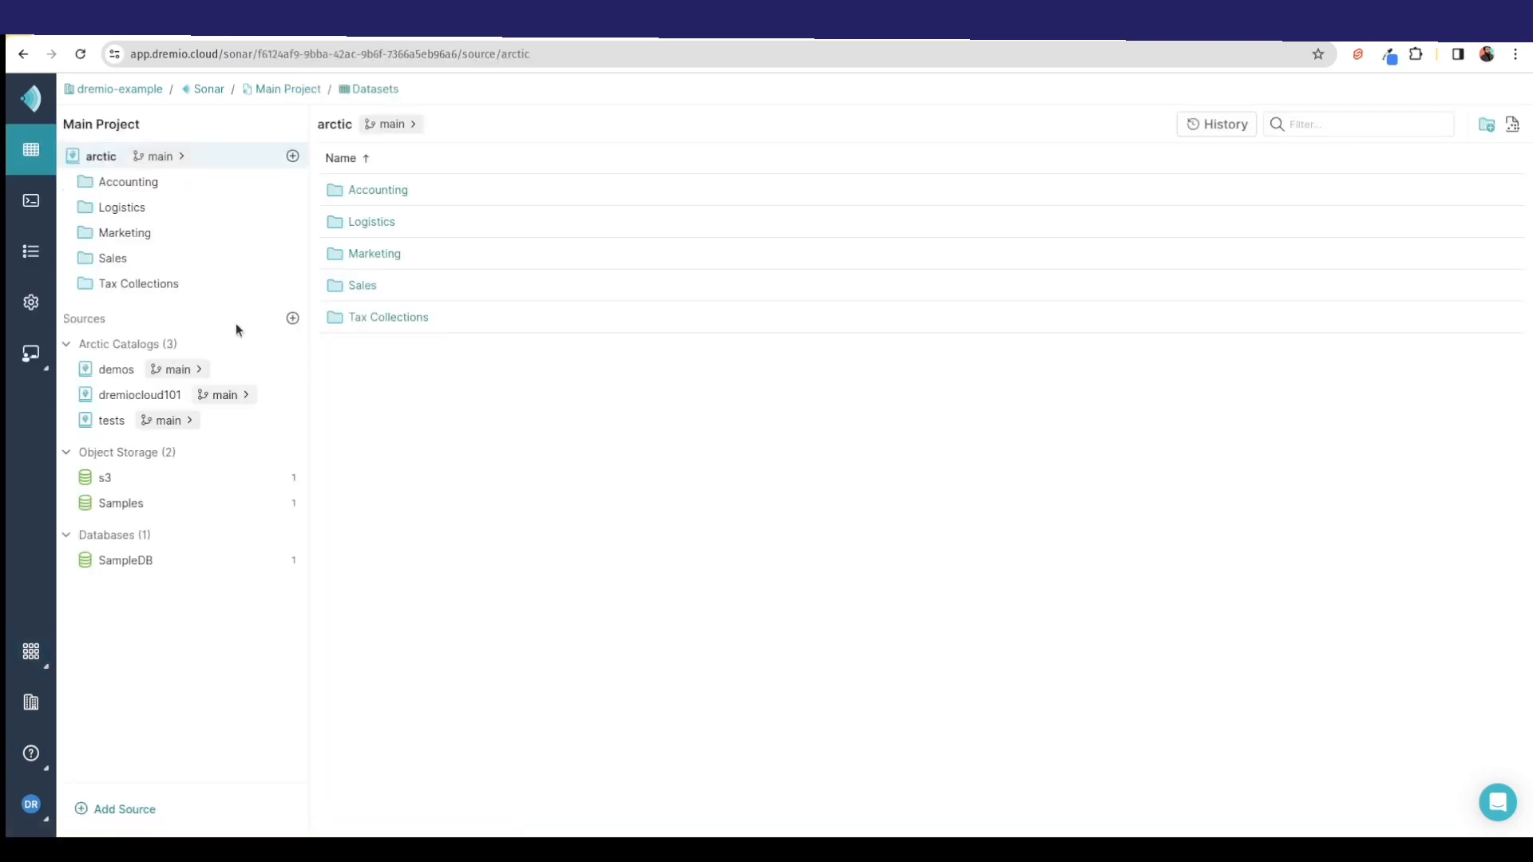